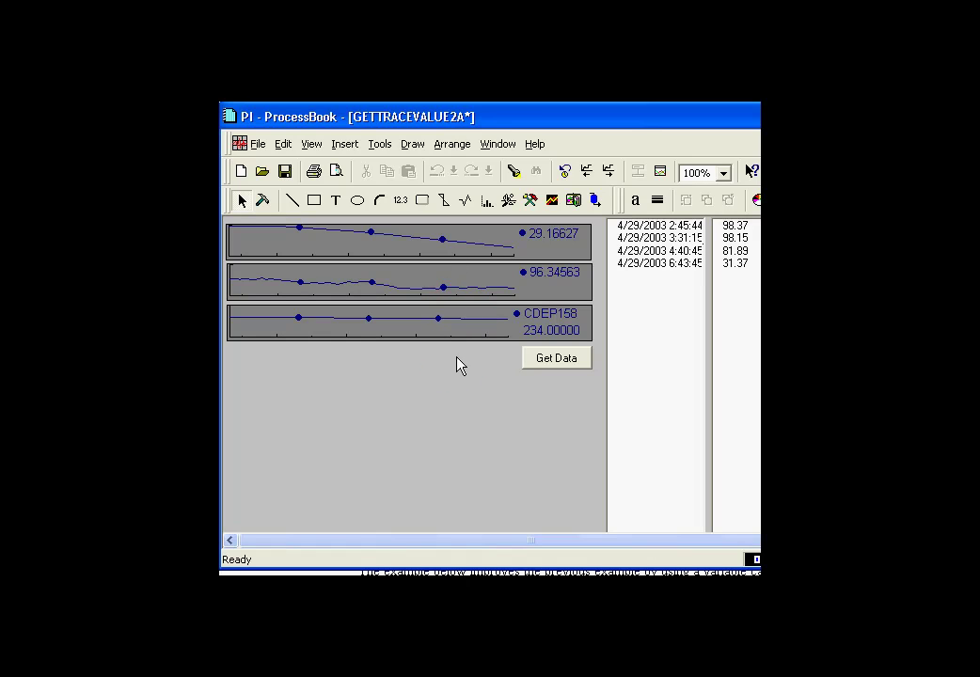
- List archive times and values for the top, second and CDEP158 trends in turn
left_click(505, 244)
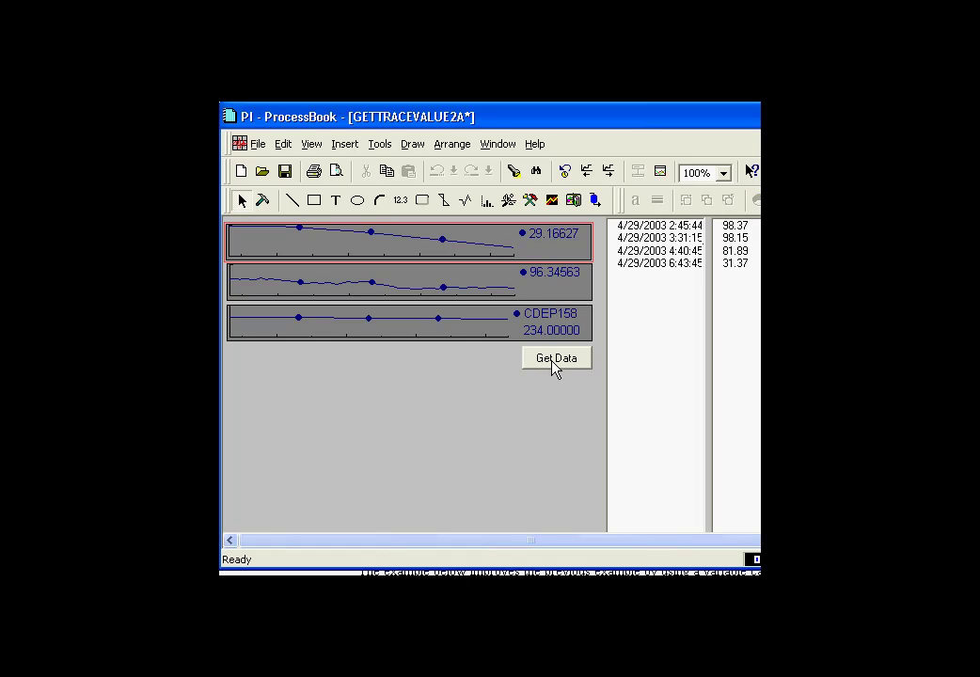
left_click(550, 366)
left_click(491, 292)
left_click(548, 363)
left_click(513, 334)
left_click(549, 363)
- Repeat Get Data for the top, CDEP158 and second trends to refresh the lists
left_click(505, 246)
left_click(548, 357)
left_click(539, 330)
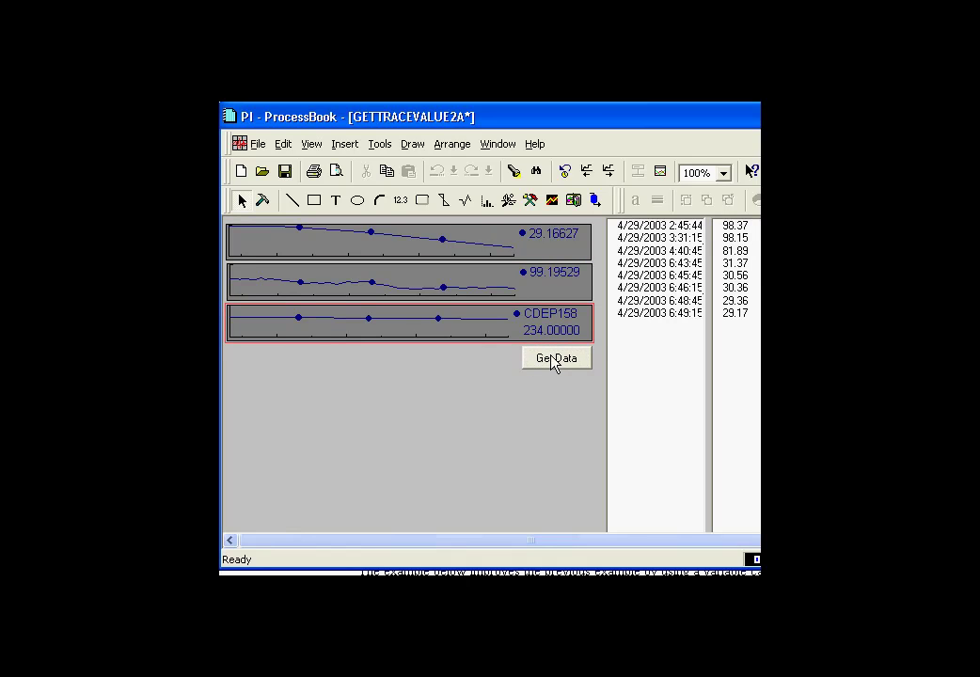
left_click(552, 363)
left_click(530, 287)
left_click(554, 362)
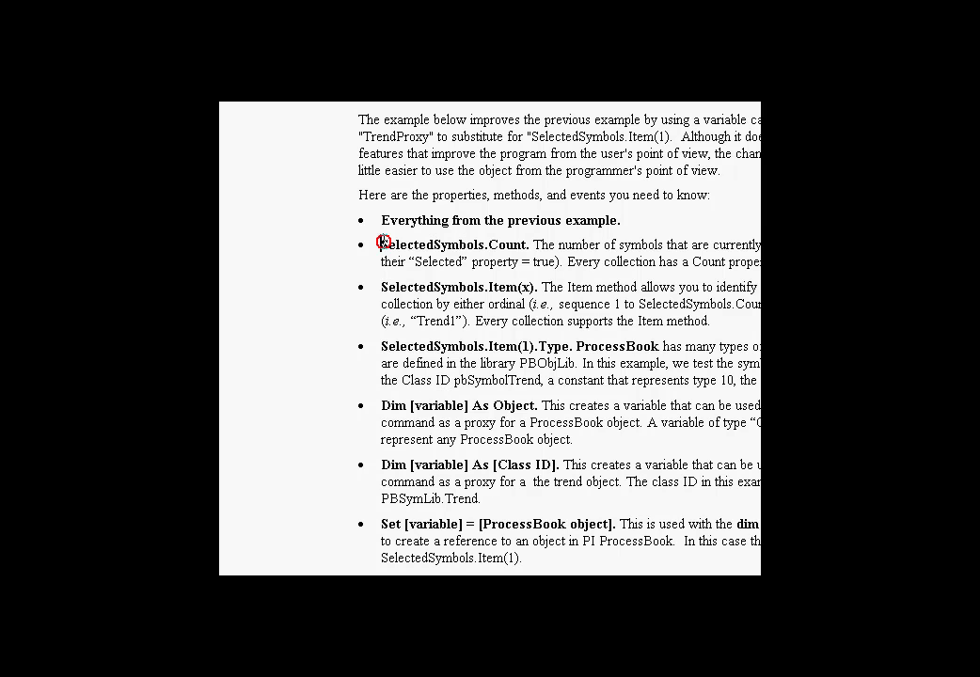
- Emphasise SelectedSymbols in the Word notes, then return to the ProcessBook display
left_click_drag(382, 245, 484, 247)
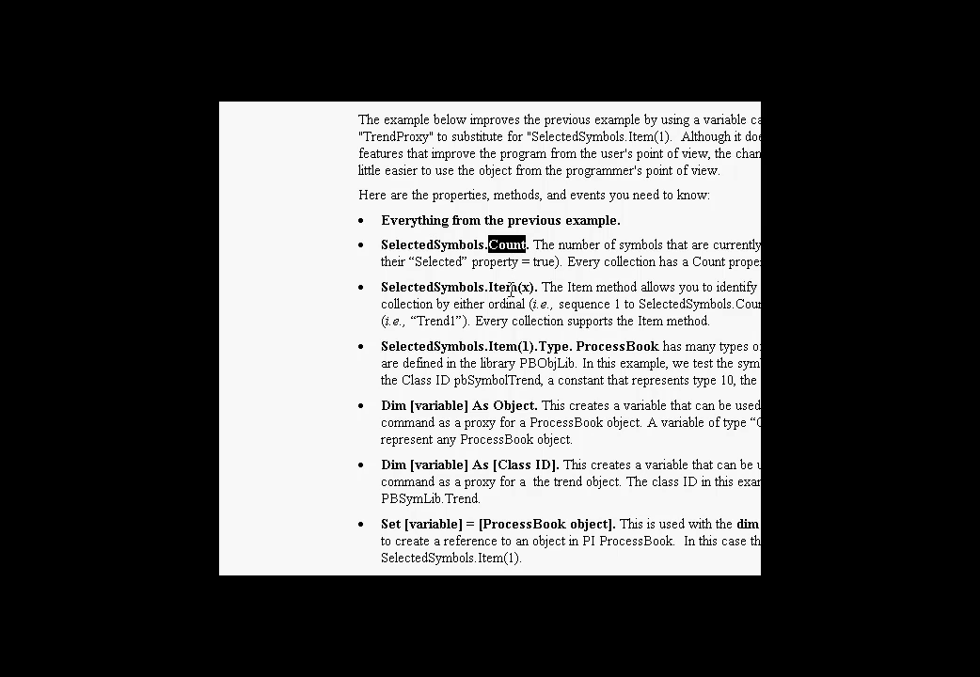
key("alt+Tab")
- With nothing selected, run Get Data and dismiss the 'select a trend first' warning
left_click(395, 395)
left_click(543, 361)
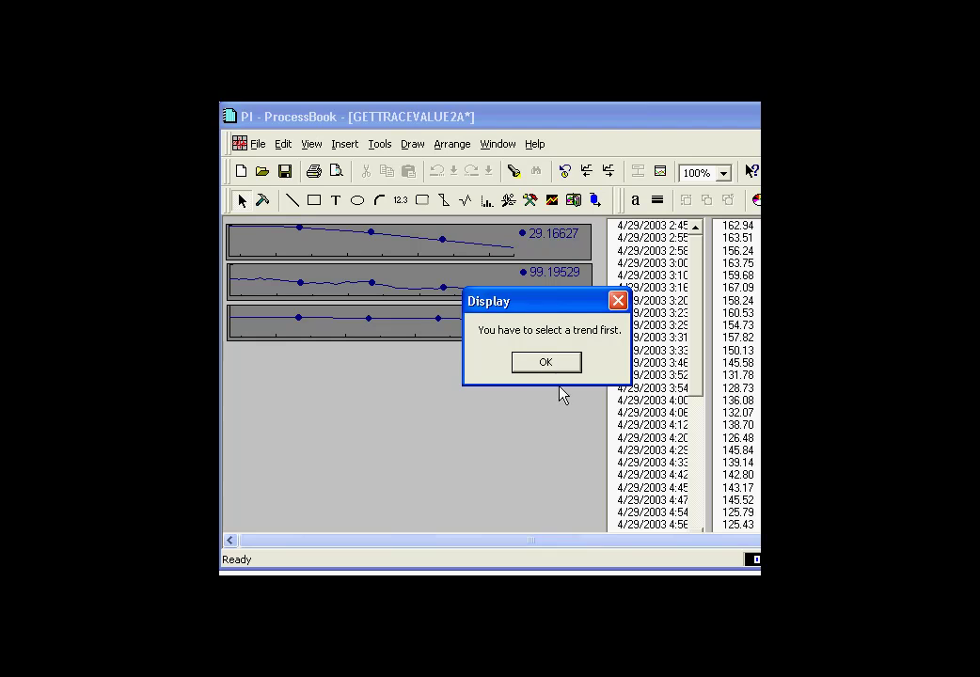
left_click(546, 364)
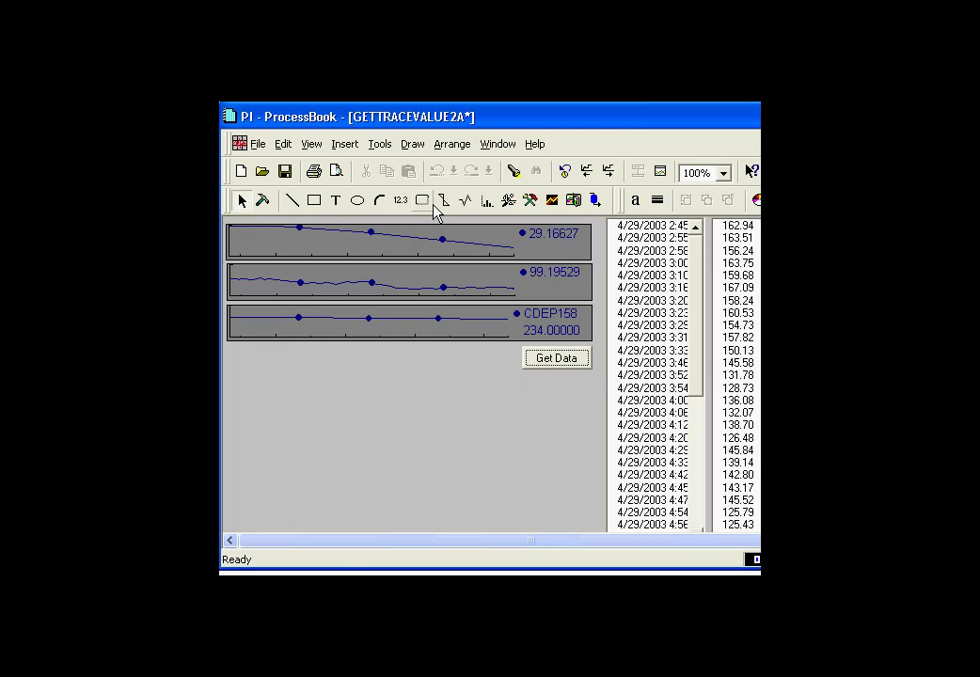
- Draw a circle below the trends, confirm Get Data rejects it, then select the second trend
left_click(357, 201)
left_click_drag(401, 382, 366, 415)
left_click(248, 200)
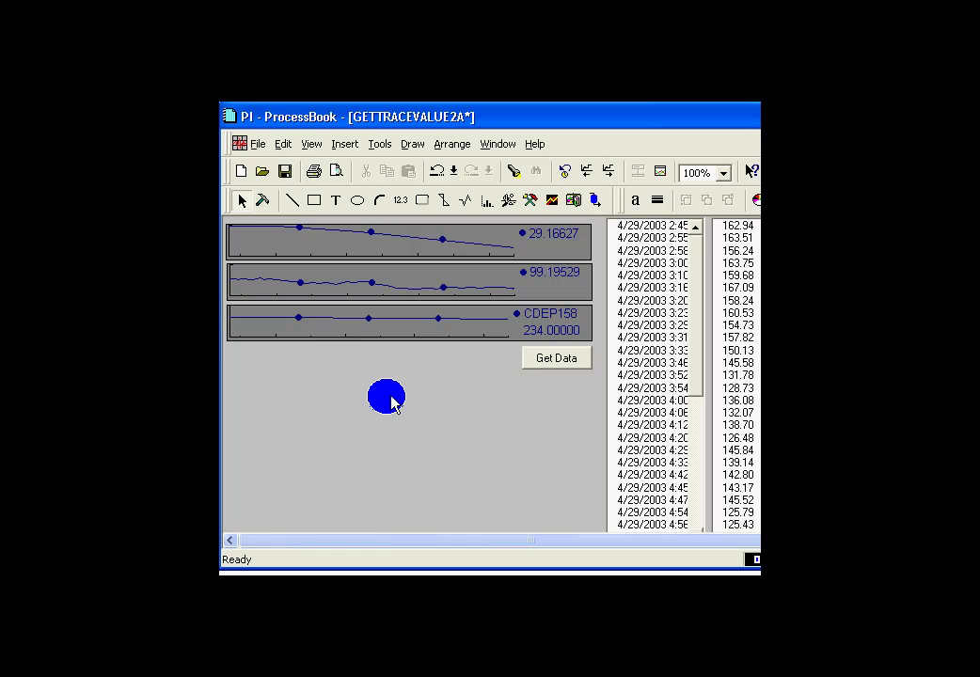
left_click(556, 362)
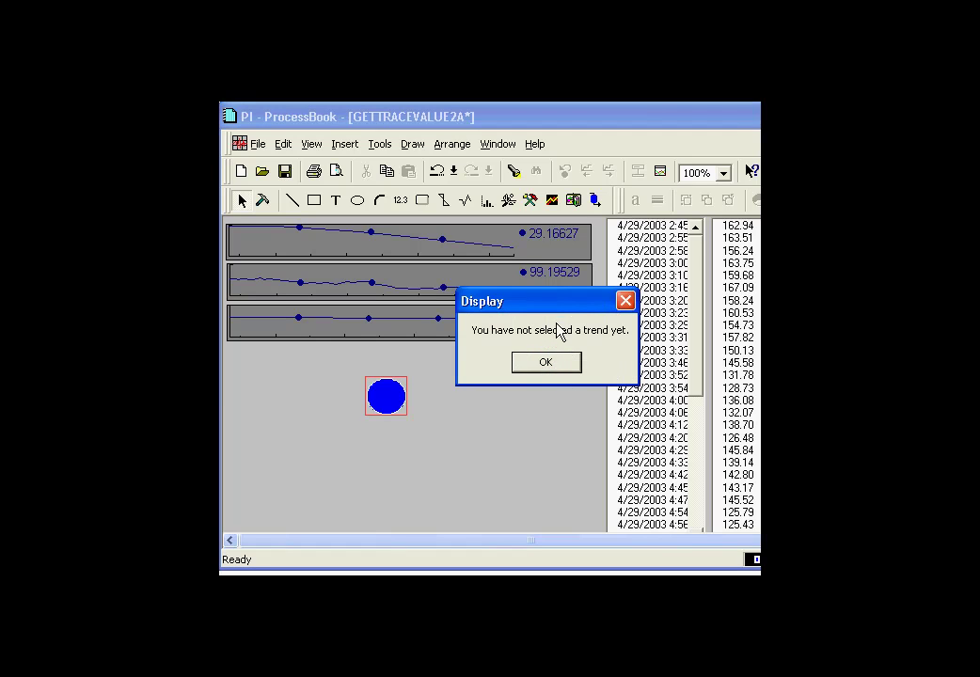
left_click(543, 363)
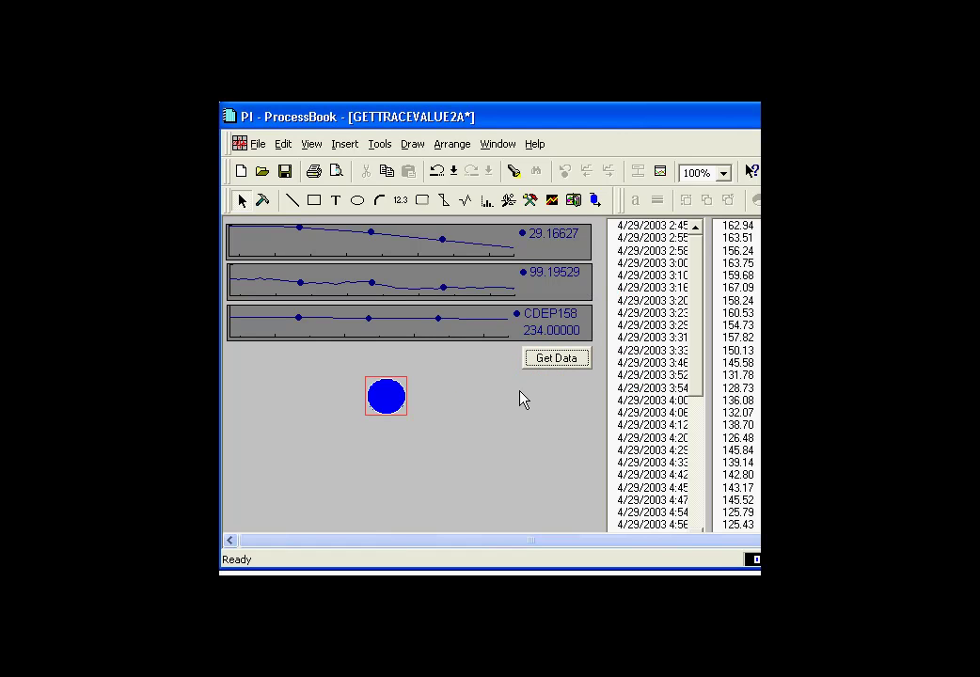
left_click(495, 282)
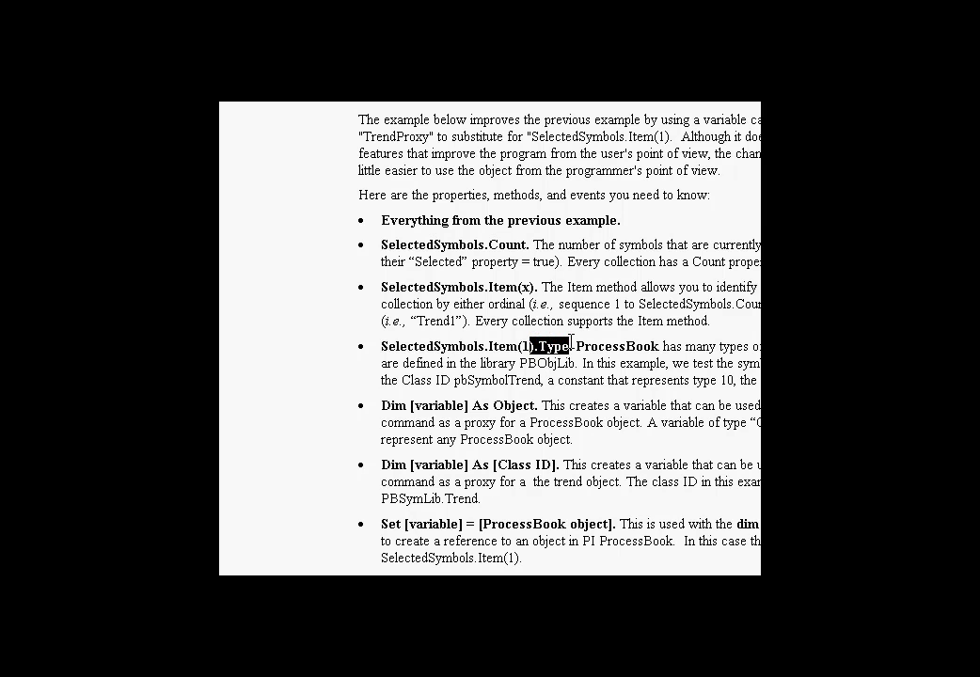
left_click(570, 343)
double_click(501, 382)
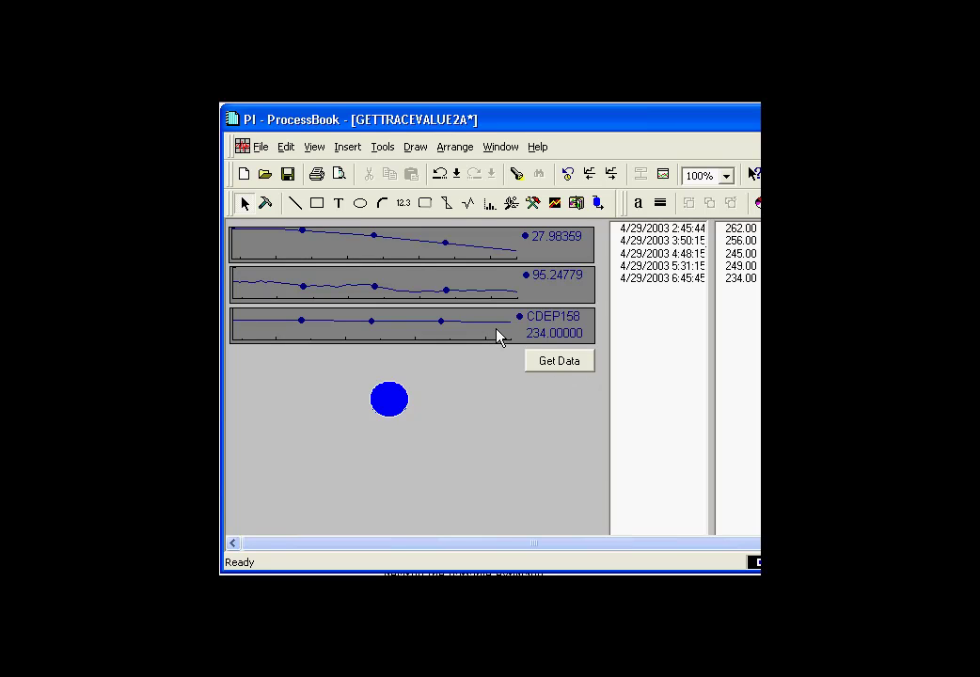
- Fetch archive data for the top, second and CDEP158 trends one after another
left_click(498, 338)
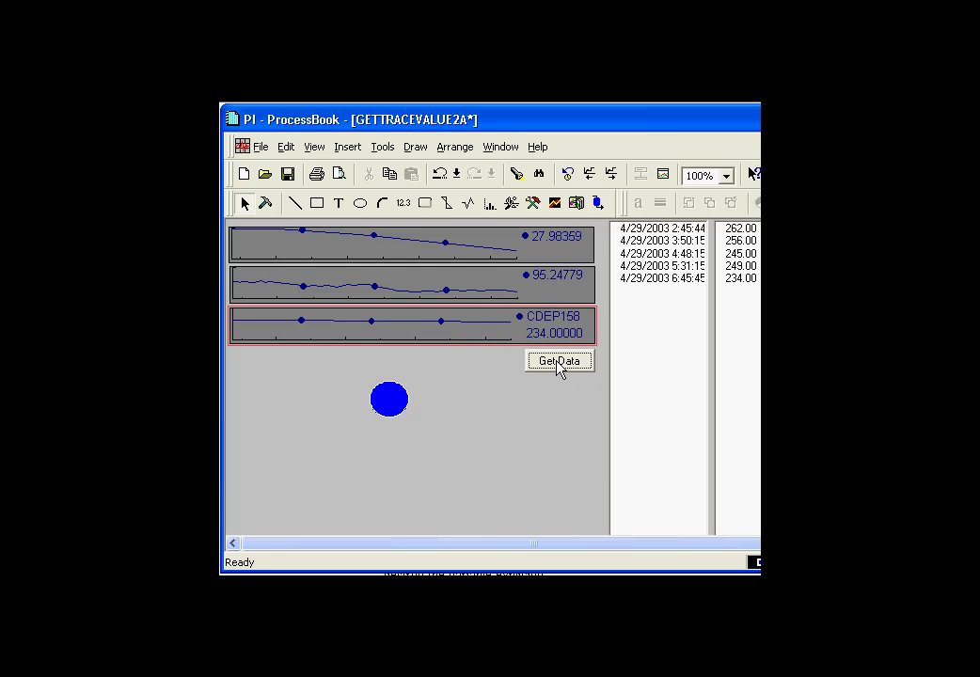
left_click(518, 254)
left_click(557, 362)
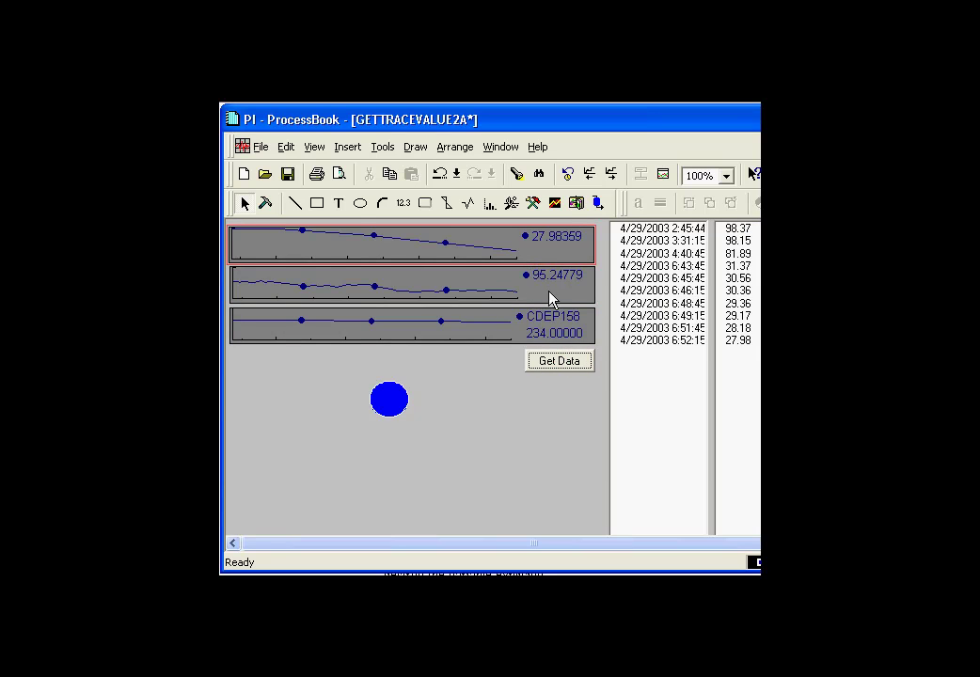
left_click(549, 296)
left_click(561, 365)
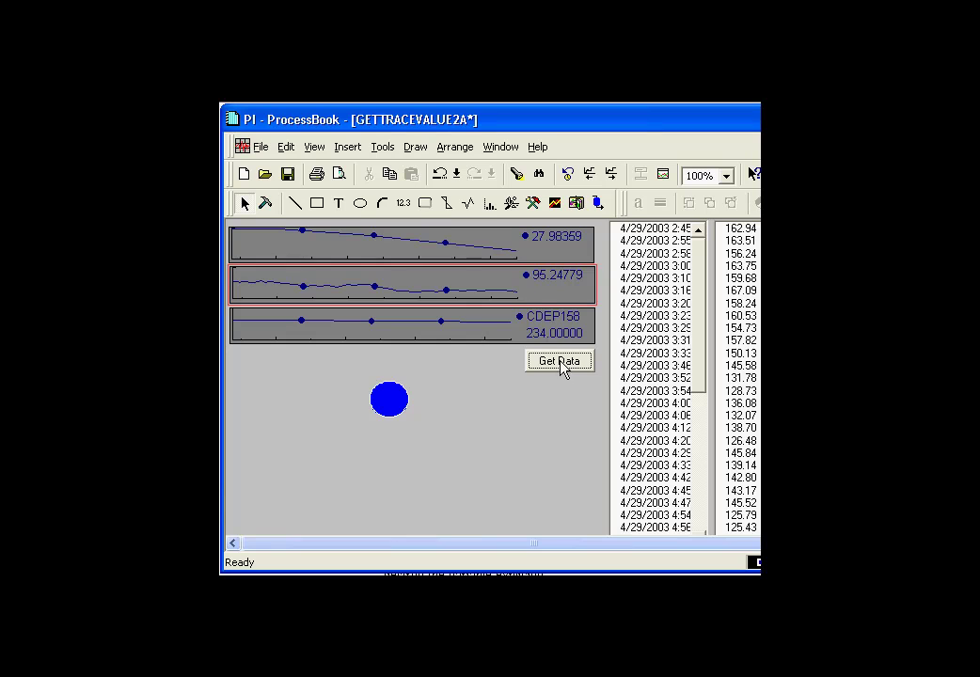
left_click(543, 331)
left_click(560, 361)
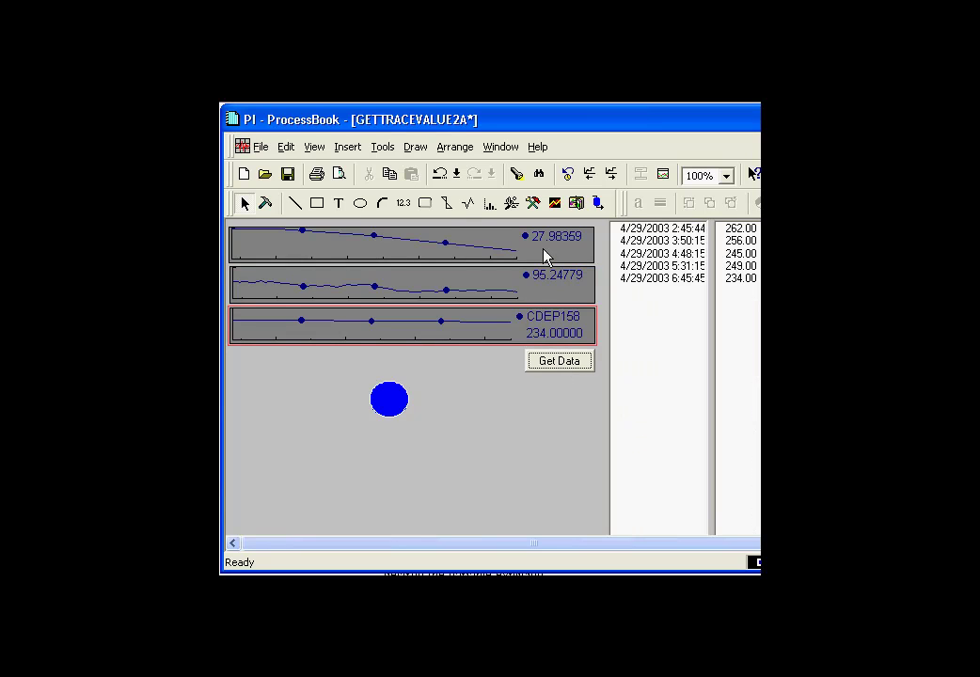
- Fetch data again for the top and second trends, finishing with CDEP158's five values
left_click(544, 240)
left_click(557, 360)
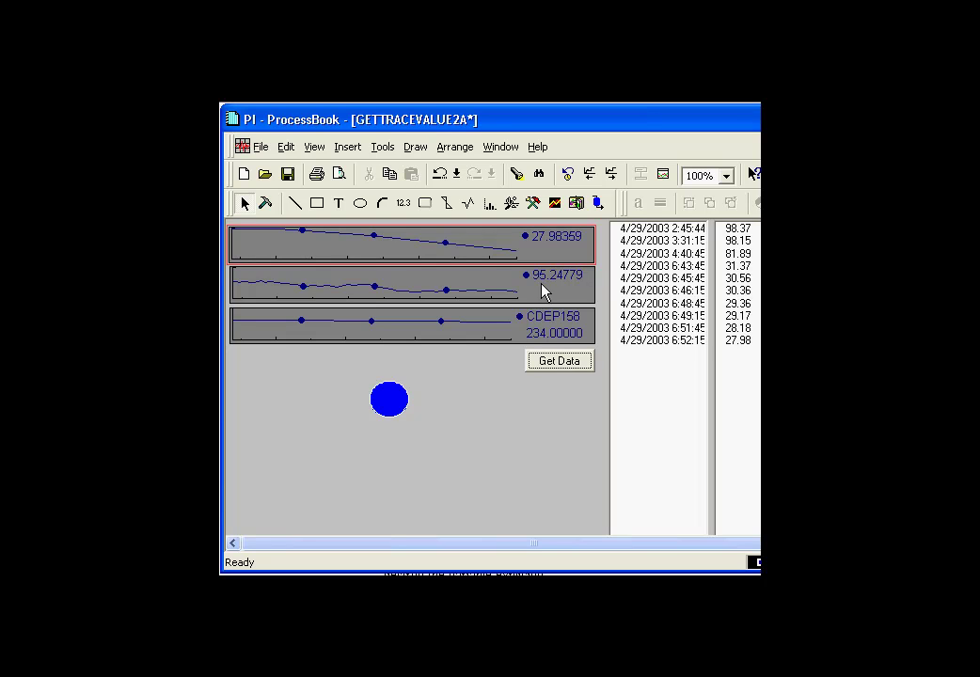
left_click(561, 362)
left_click(551, 297)
left_click(562, 360)
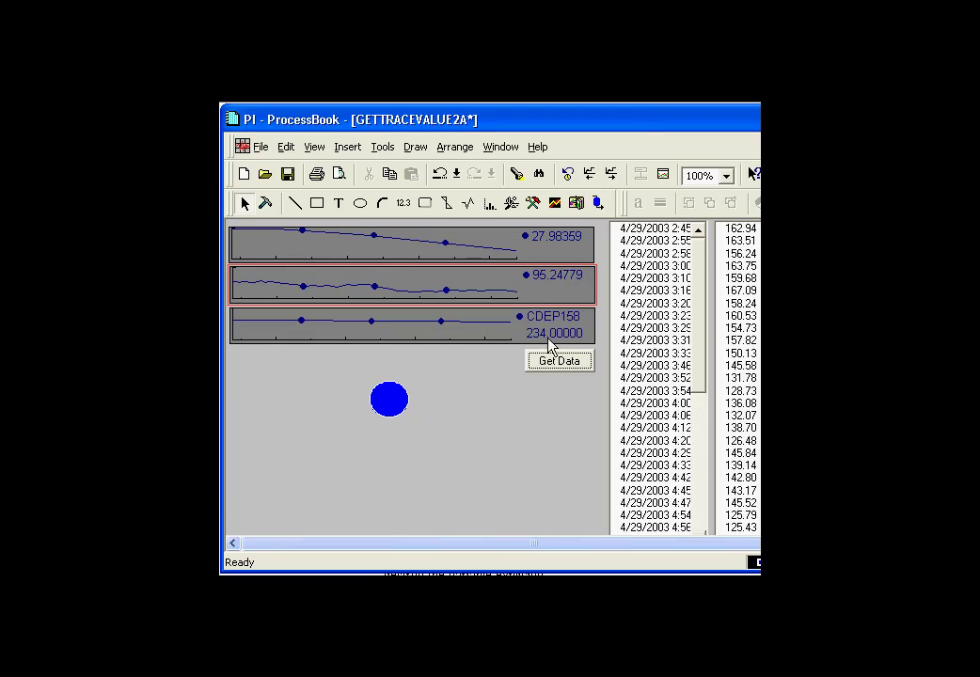
left_click(540, 333)
left_click(559, 362)
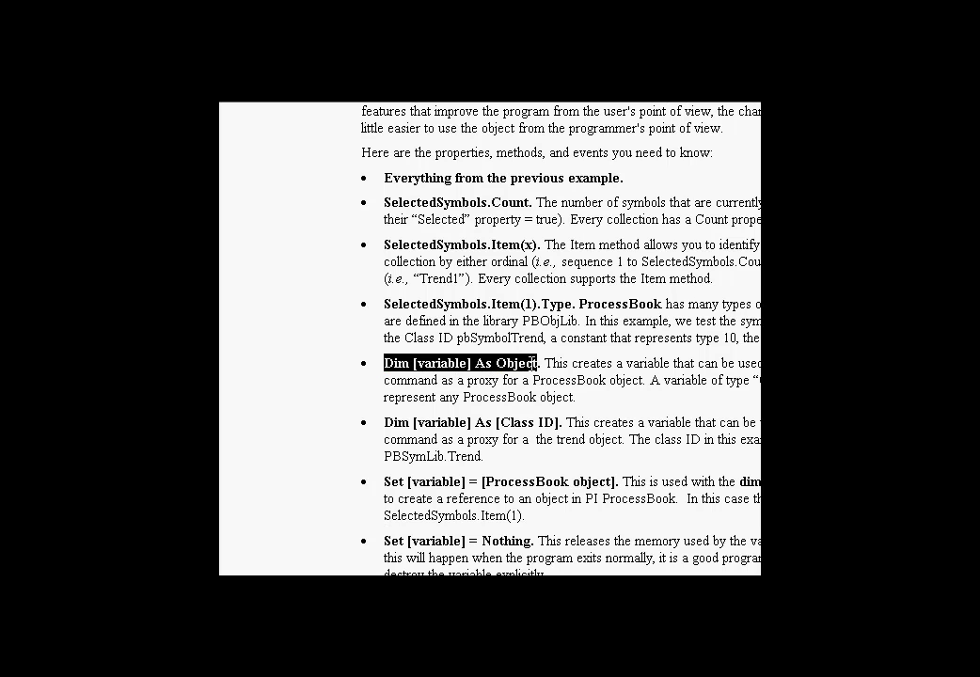
- Emphasise the 'Dim [variable] As Object' bullet in the Word notes
left_click(541, 363)
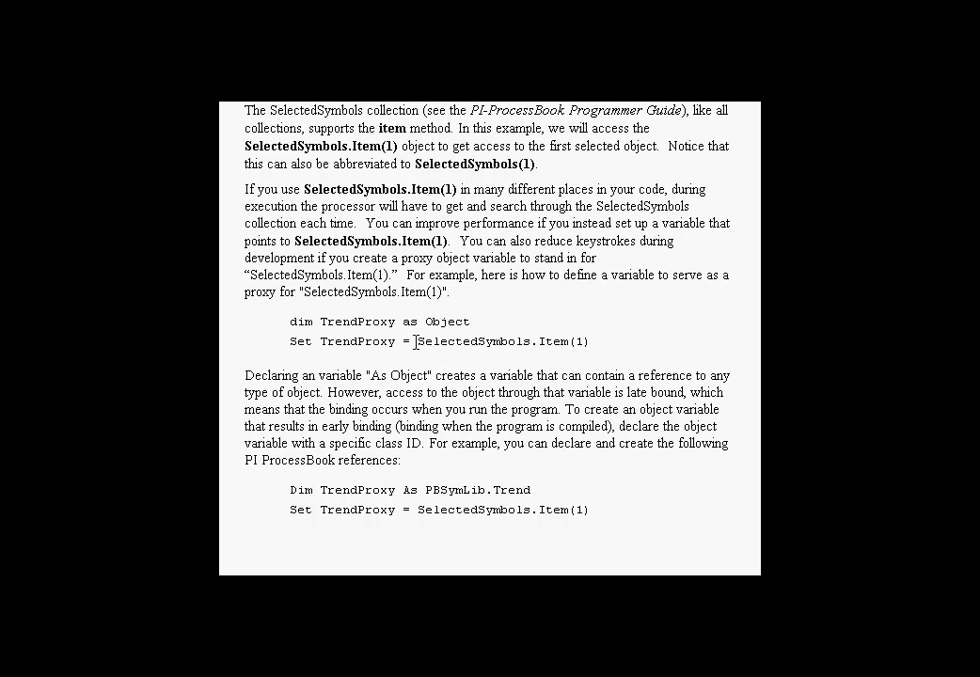
- Walk through the SelectedSymbols.Item(1) expression on the Set line, selecting its parts
left_click_drag(415, 342, 594, 341)
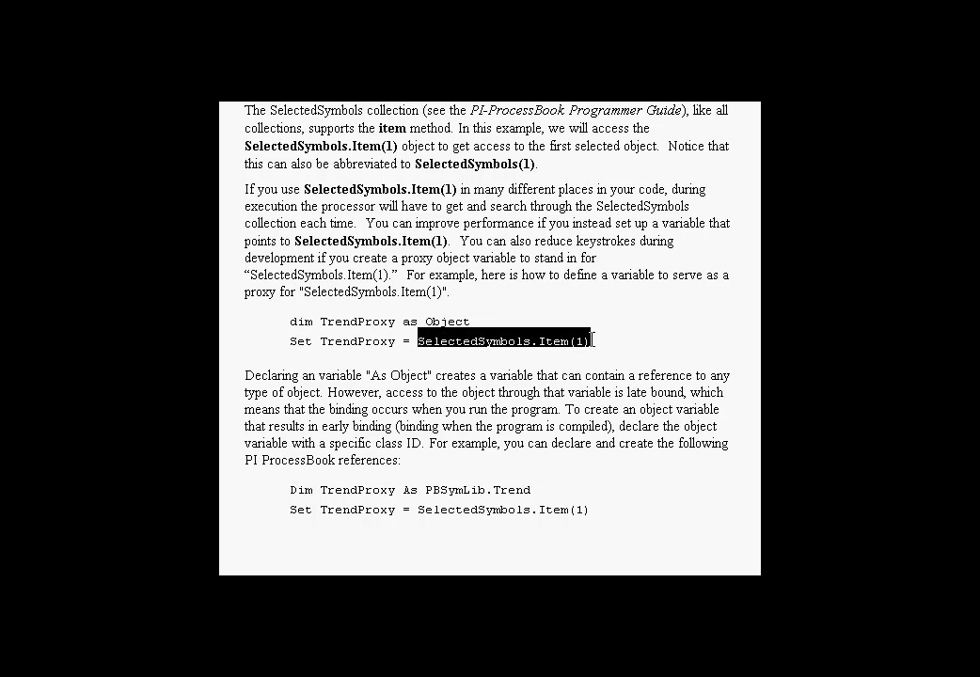
left_click(518, 344)
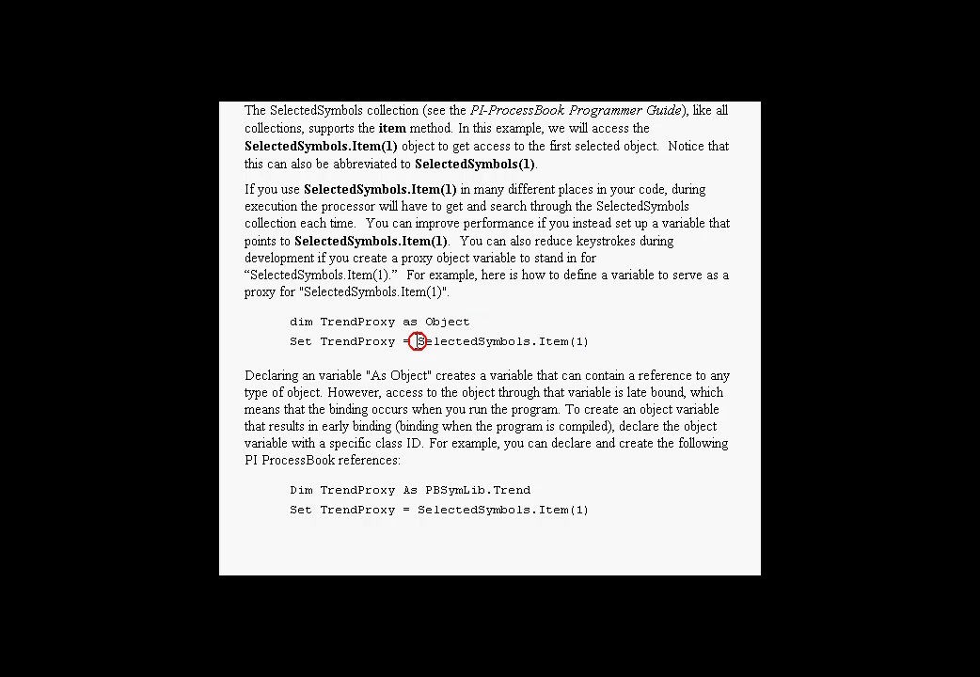
left_click_drag(415, 342, 595, 348)
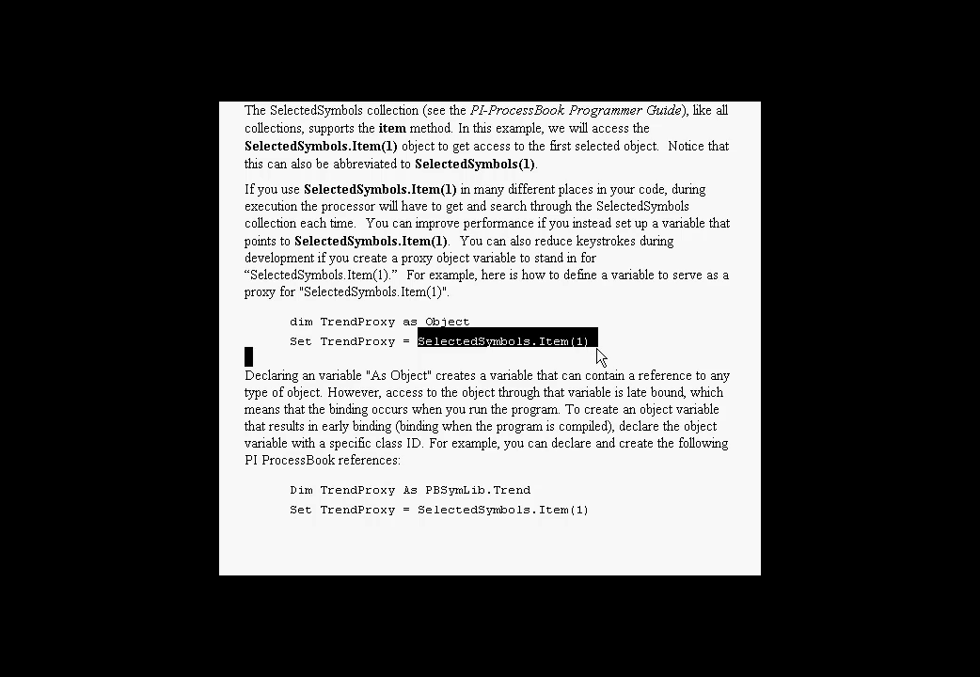
left_click(596, 346)
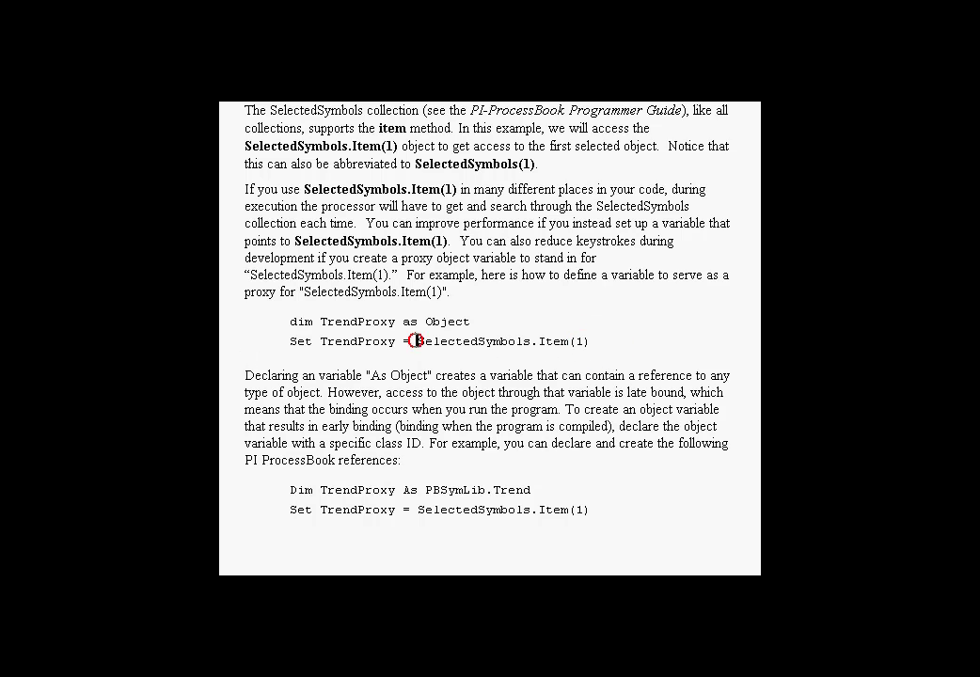
left_click_drag(416, 341, 590, 343)
left_click(540, 339)
left_click(587, 343)
left_click_drag(419, 341, 606, 347)
left_click(605, 343)
left_click_drag(418, 341, 618, 337)
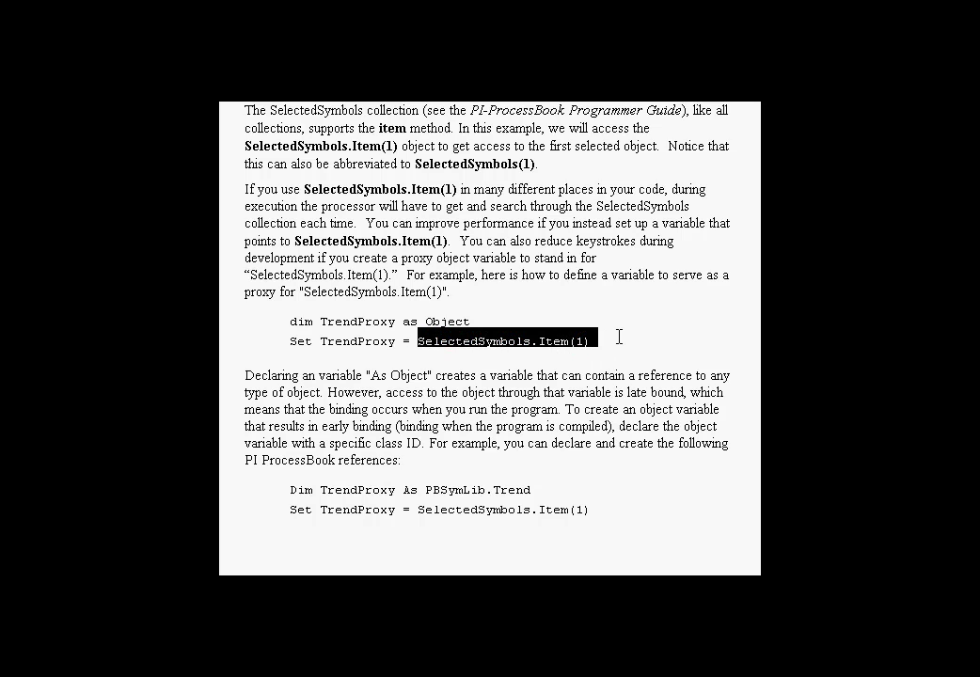
left_click(429, 322)
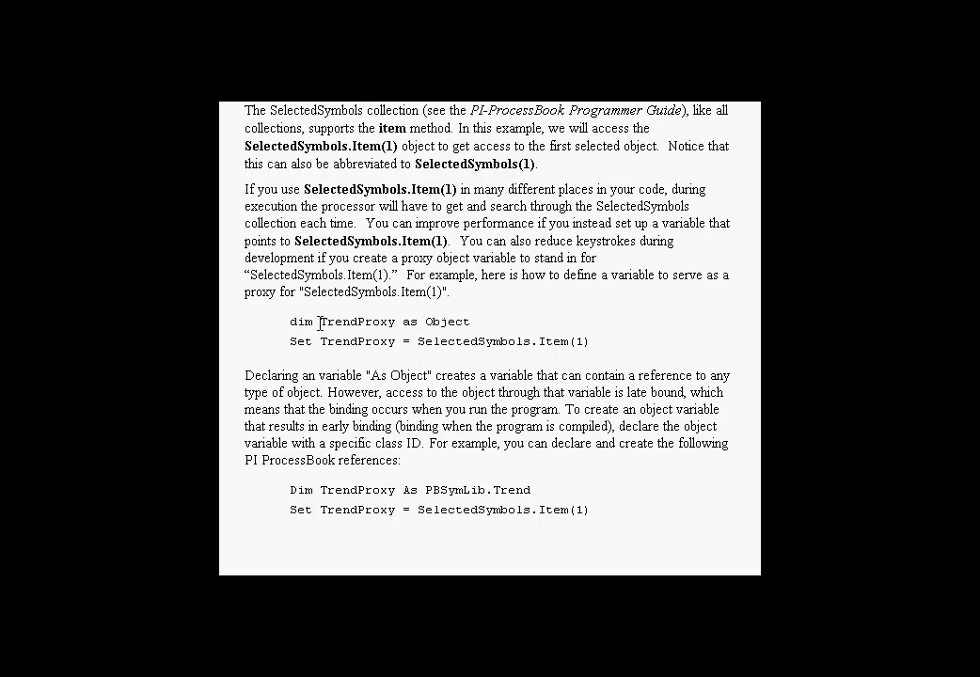
- Pick out TrendProxy and Object on the dim line, then clear the selection
double_click(369, 321)
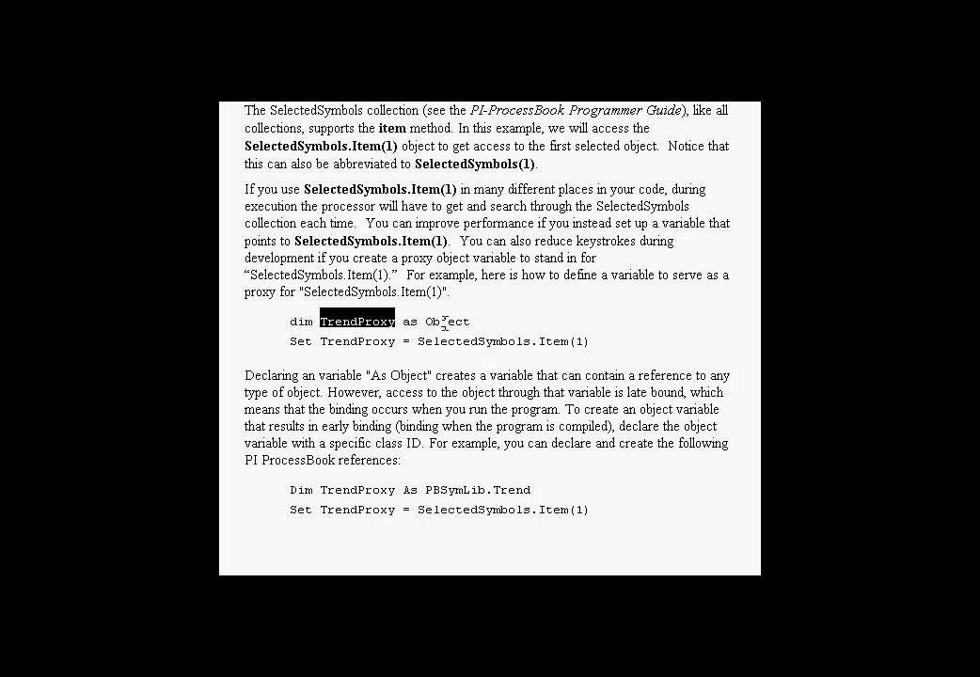
double_click(447, 321)
left_click(529, 342)
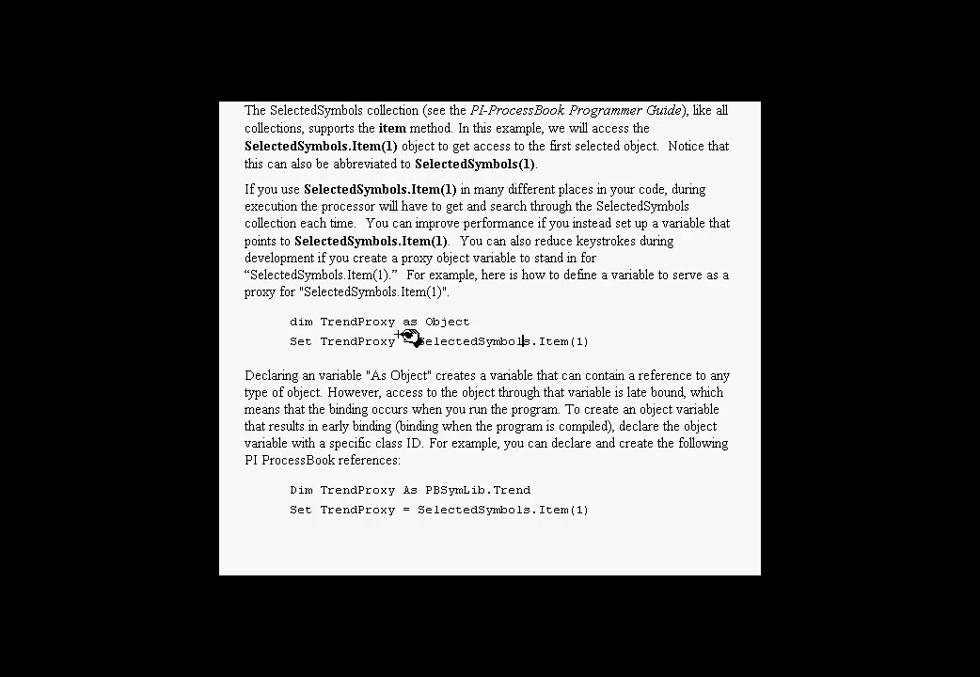
- Mark Set and SelectedSymbols in green on the Set line, then erase the pen marks
left_click(301, 343)
double_click(301, 342)
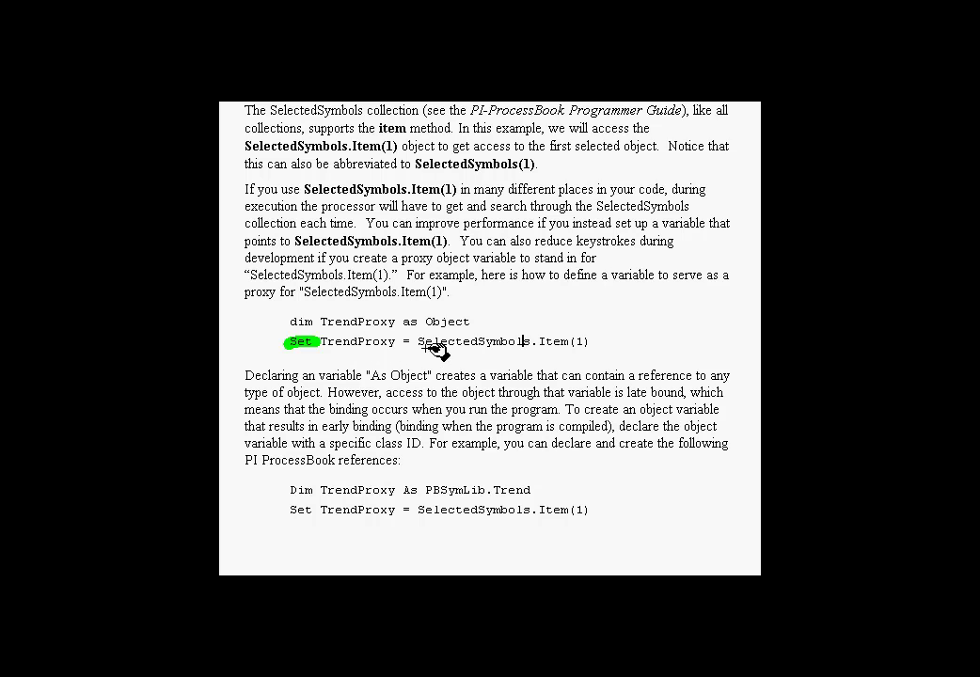
left_click_drag(417, 341, 583, 343)
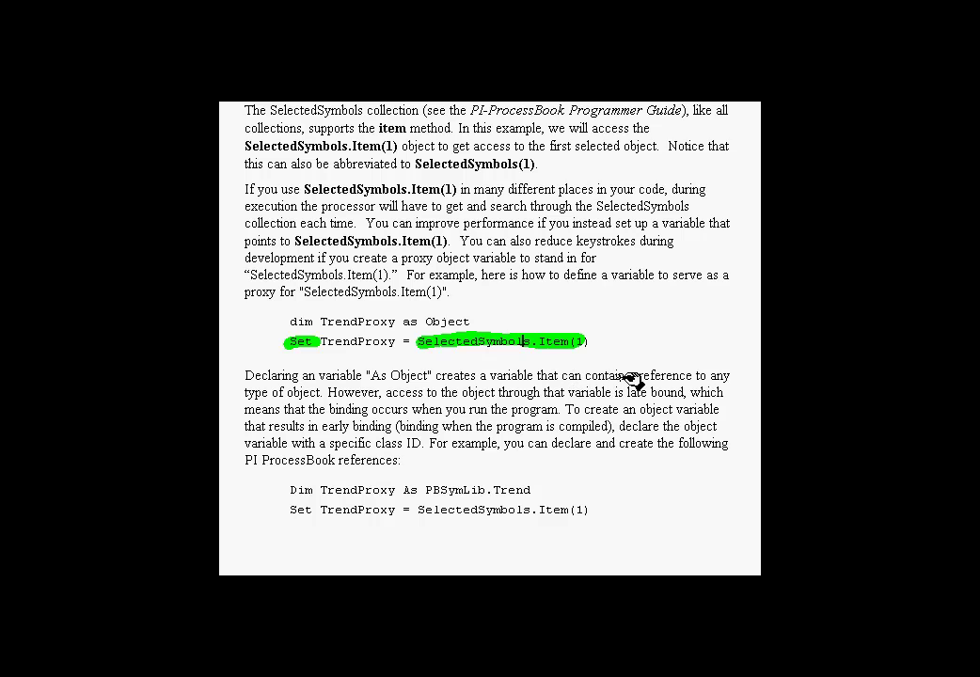
key("Escape")
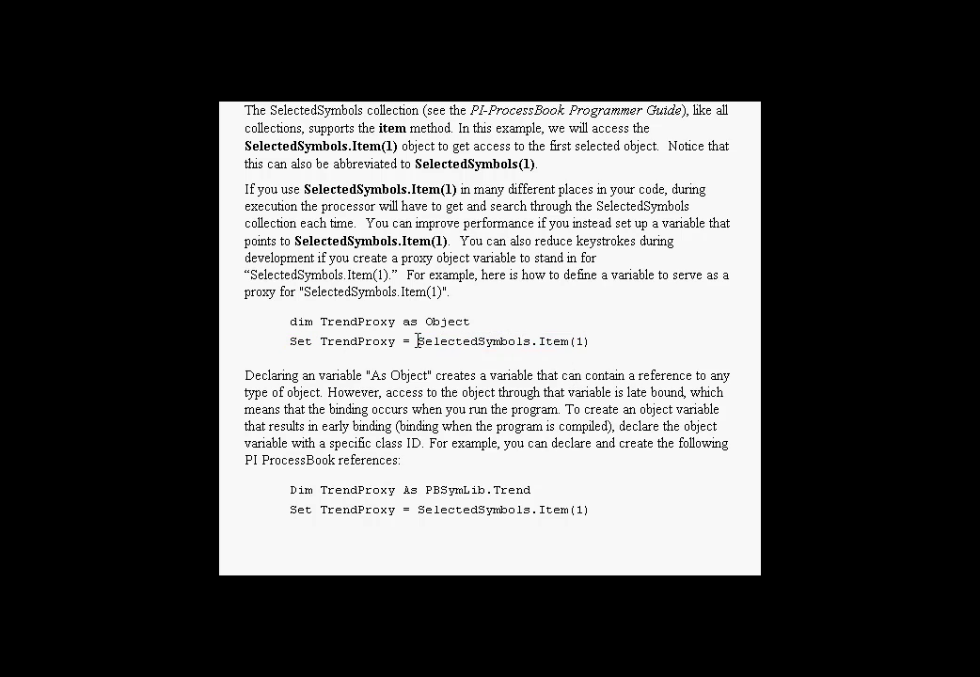
- Select SelectedSymbols.Item, TrendProxy and the Set keyword on the Set line
left_click_drag(417, 341, 591, 340)
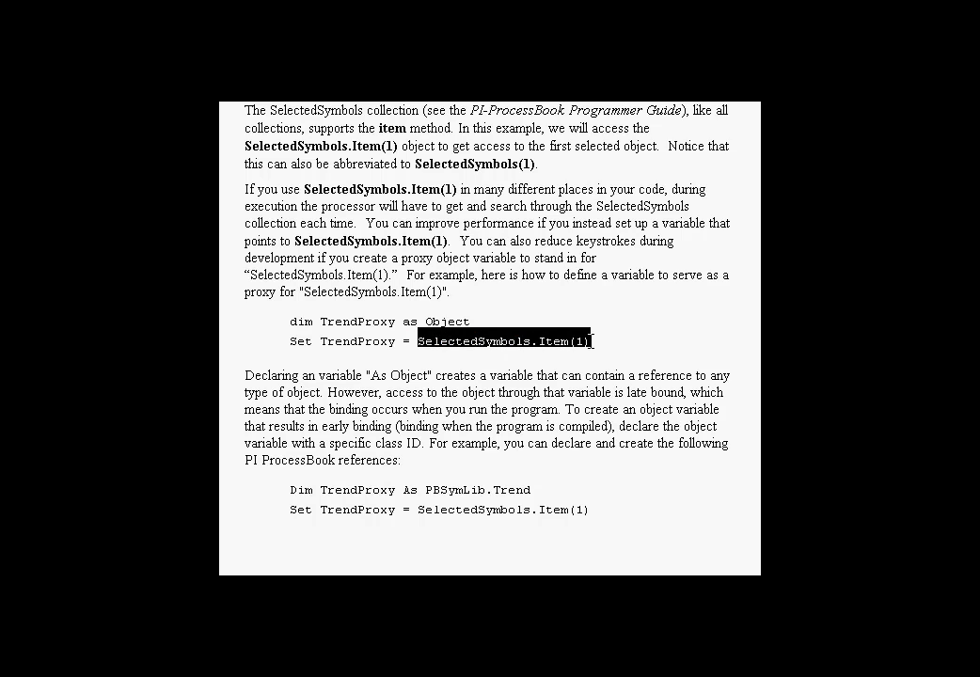
left_click(590, 343)
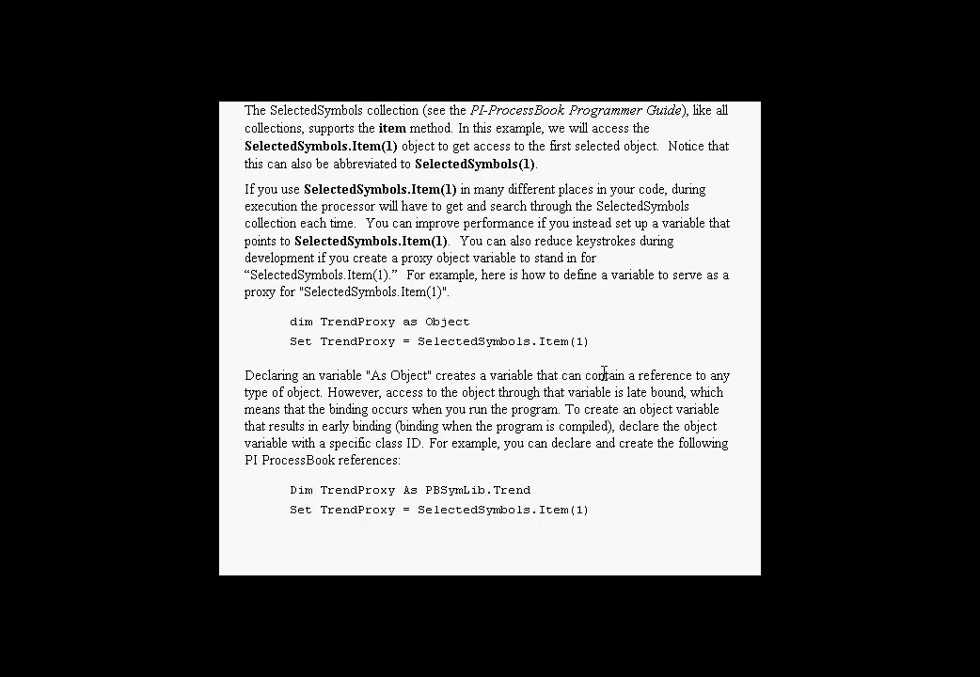
left_click(360, 341)
double_click(360, 340)
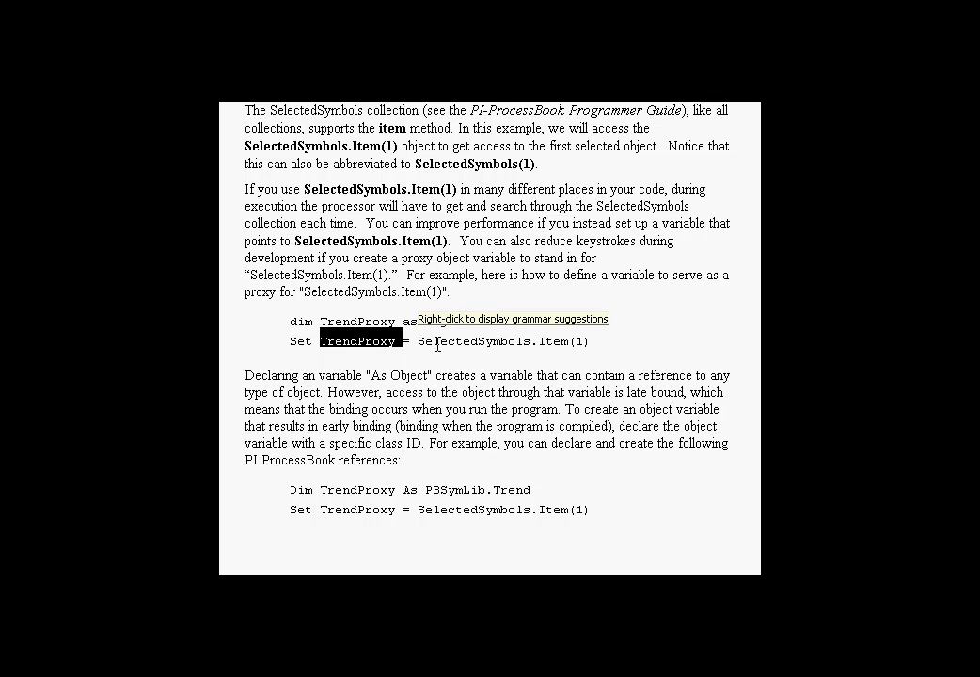
left_click(489, 346)
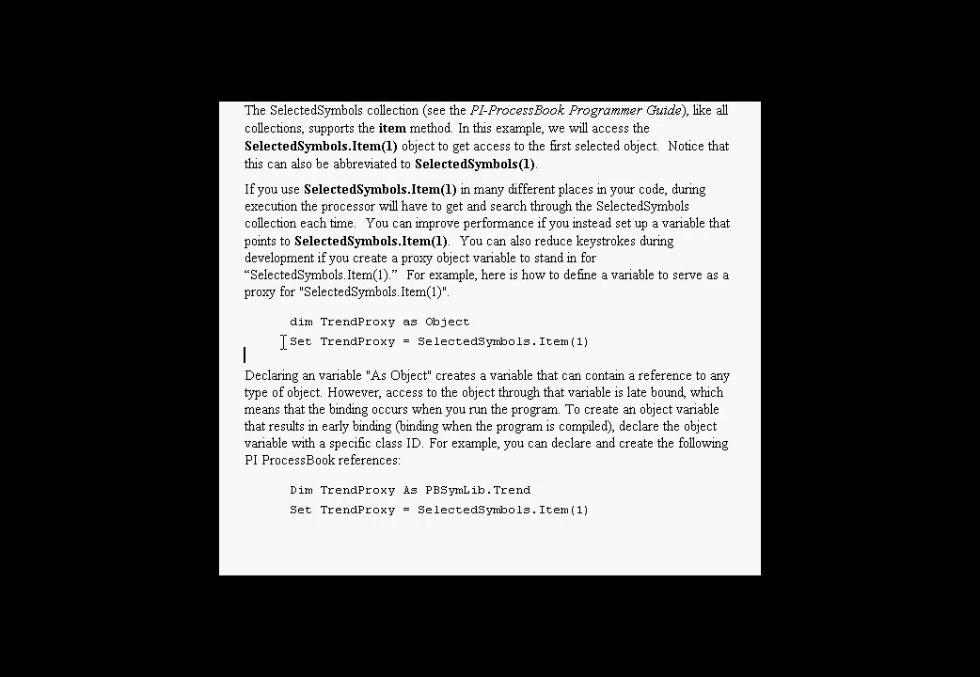
left_click_drag(249, 342, 321, 347)
double_click(363, 343)
left_click(420, 341)
- Highlight SelectedSymbols.Item(1), TrendProxy, the whole Set line and Object, ending on TrendProxy
left_click_drag(421, 342, 607, 341)
double_click(372, 342)
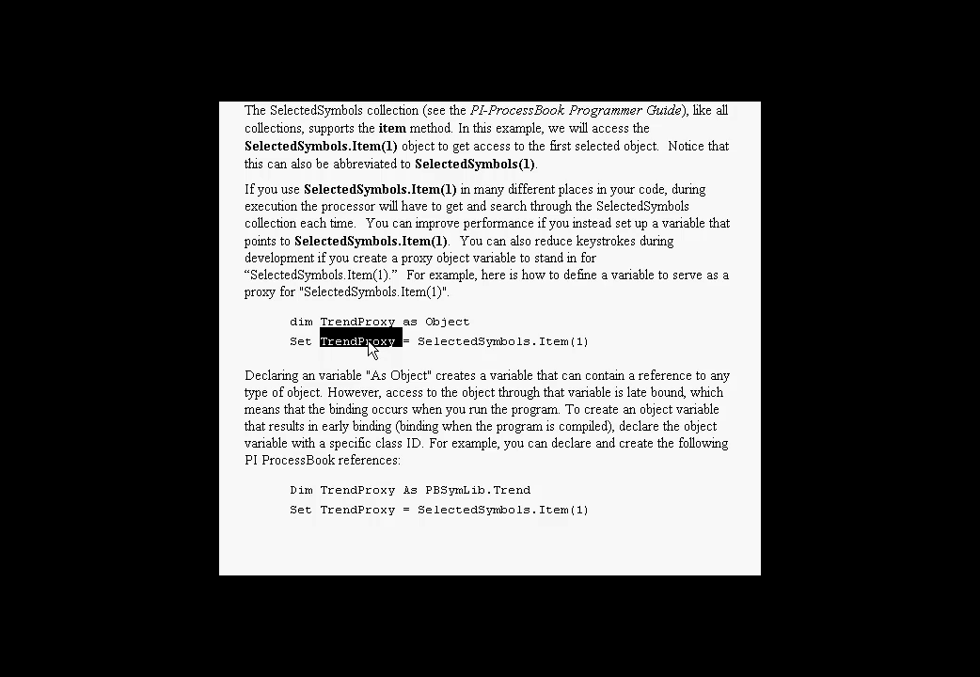
triple_click(367, 344)
double_click(367, 344)
double_click(444, 322)
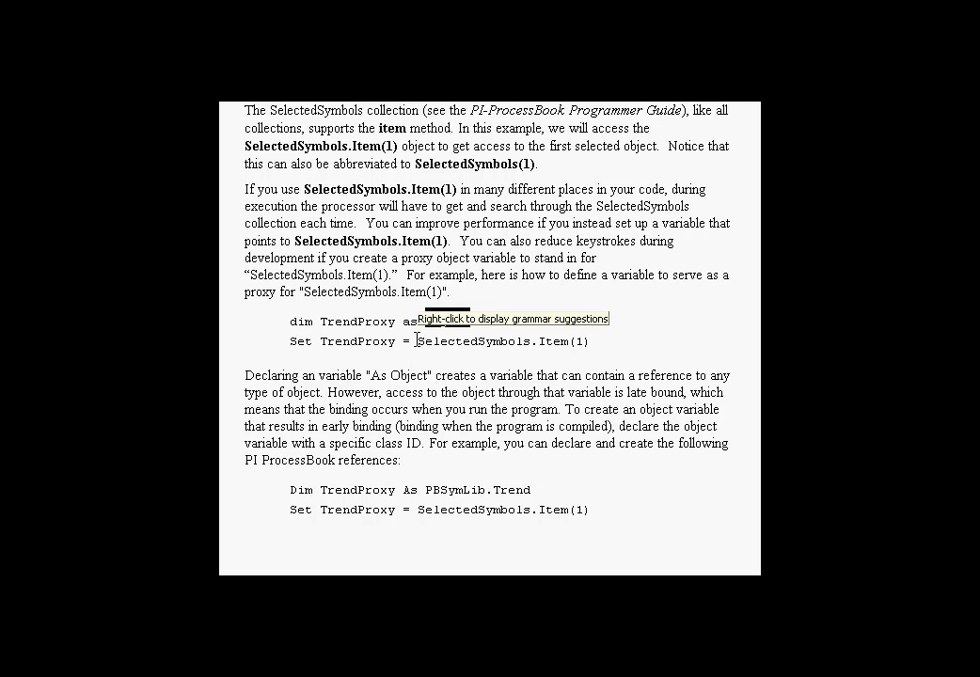
left_click_drag(416, 342, 603, 341)
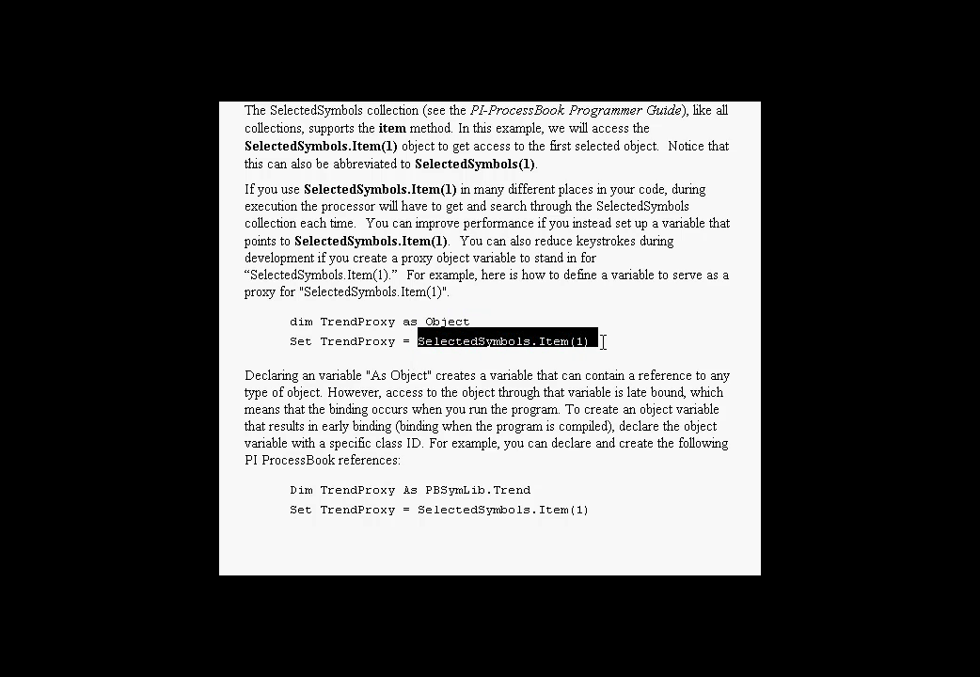
double_click(356, 341)
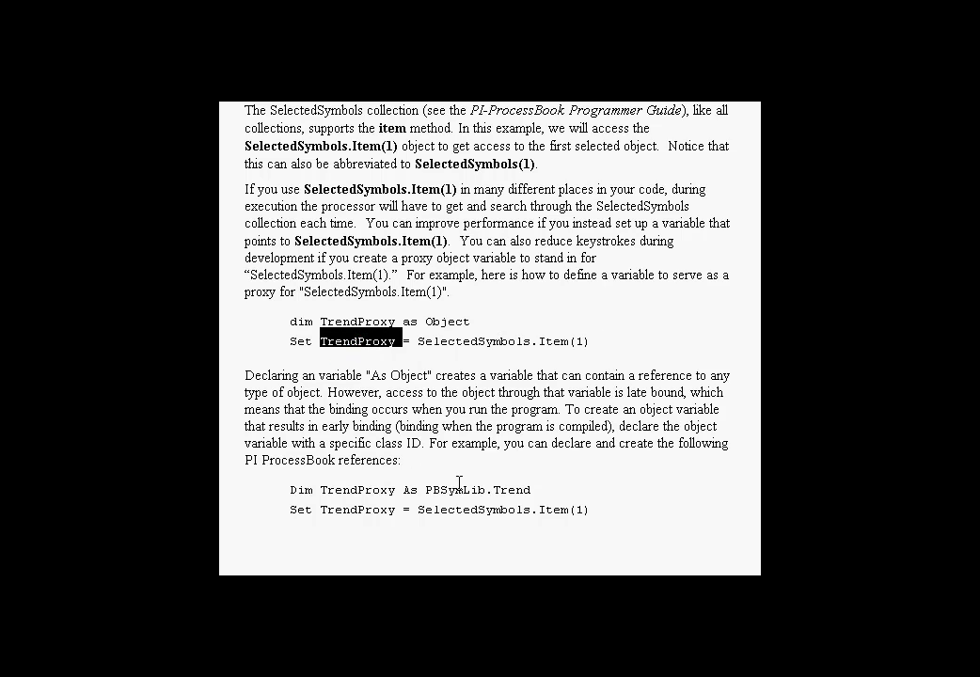
- Select PBSymLib.Trend, PBSymLib, .Trend and TrendProxy on the early-binding Dim line
left_click_drag(426, 490, 535, 487)
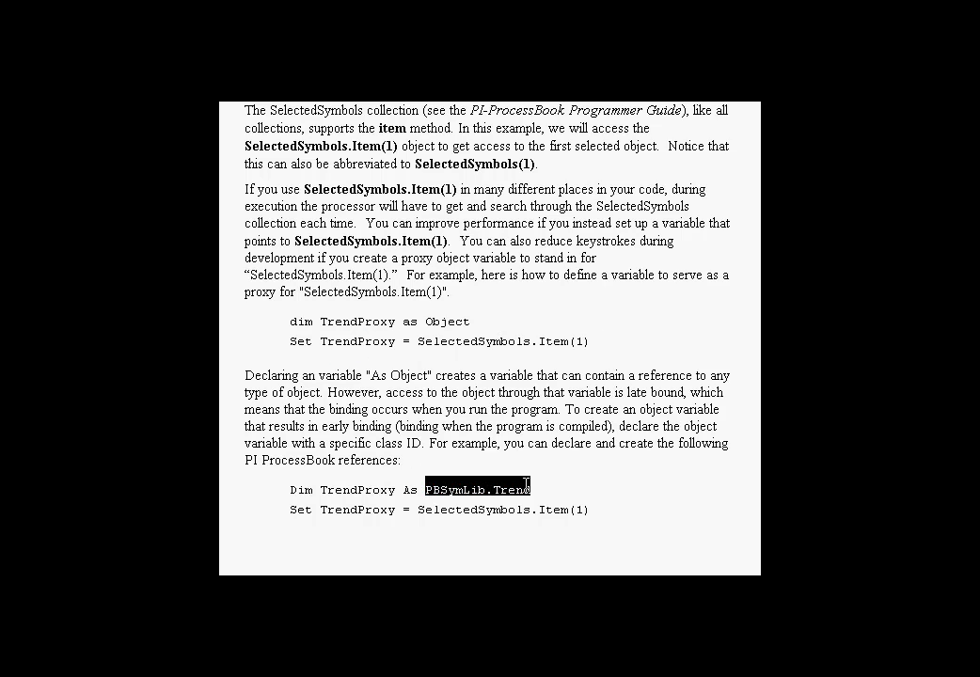
left_click(417, 489)
double_click(449, 490)
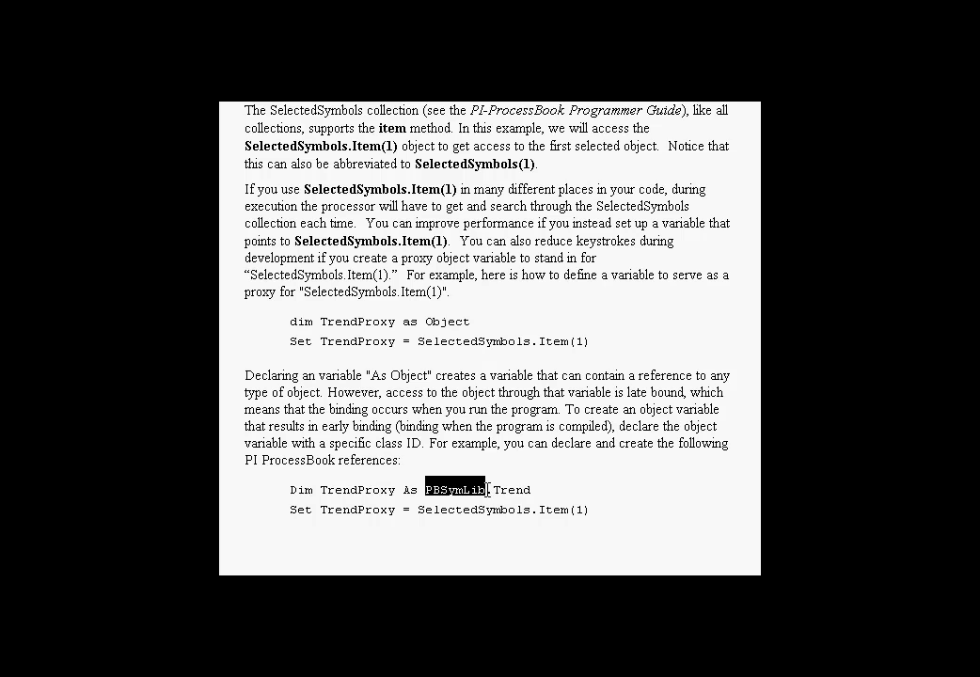
left_click_drag(486, 490, 542, 489)
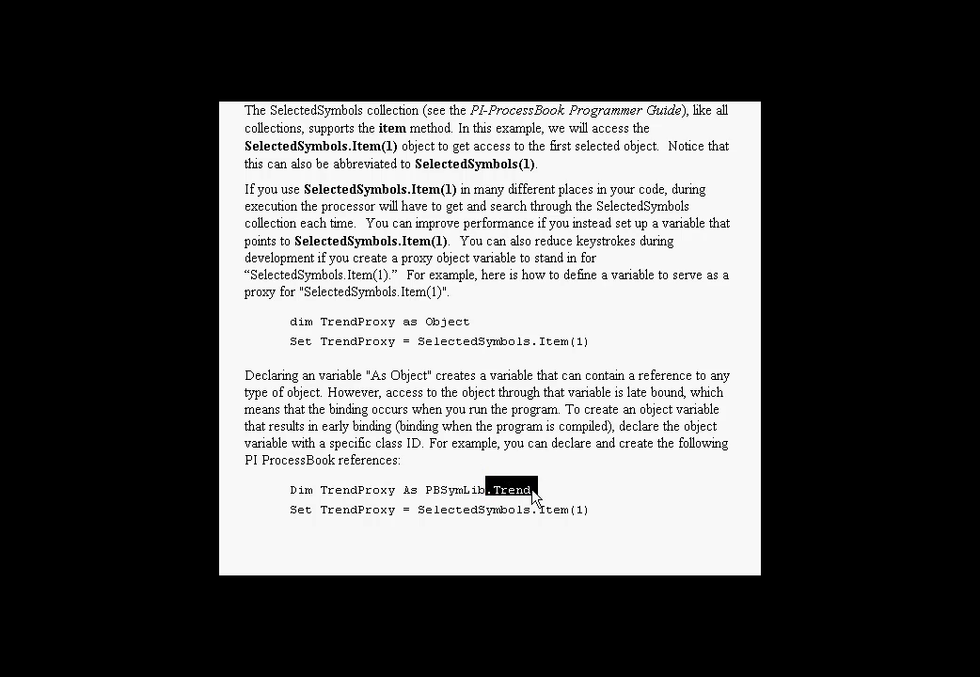
double_click(340, 490)
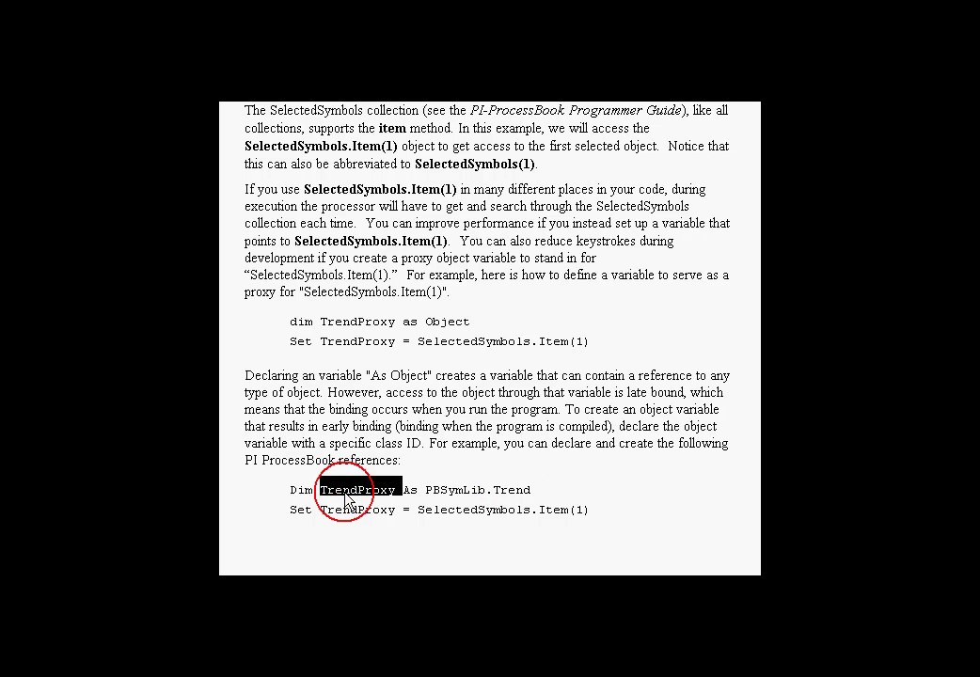
left_click(426, 489)
- Highlight PBSymLib.Trend and Trend on the Dim line and TrendProxy on the Set line
left_click_drag(426, 489, 537, 490)
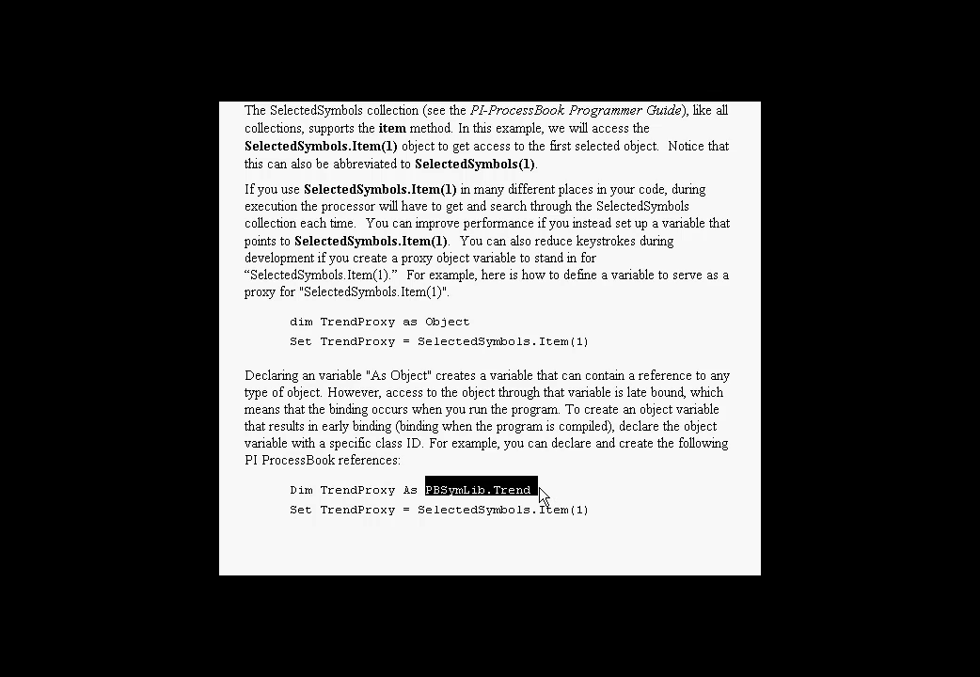
double_click(505, 494)
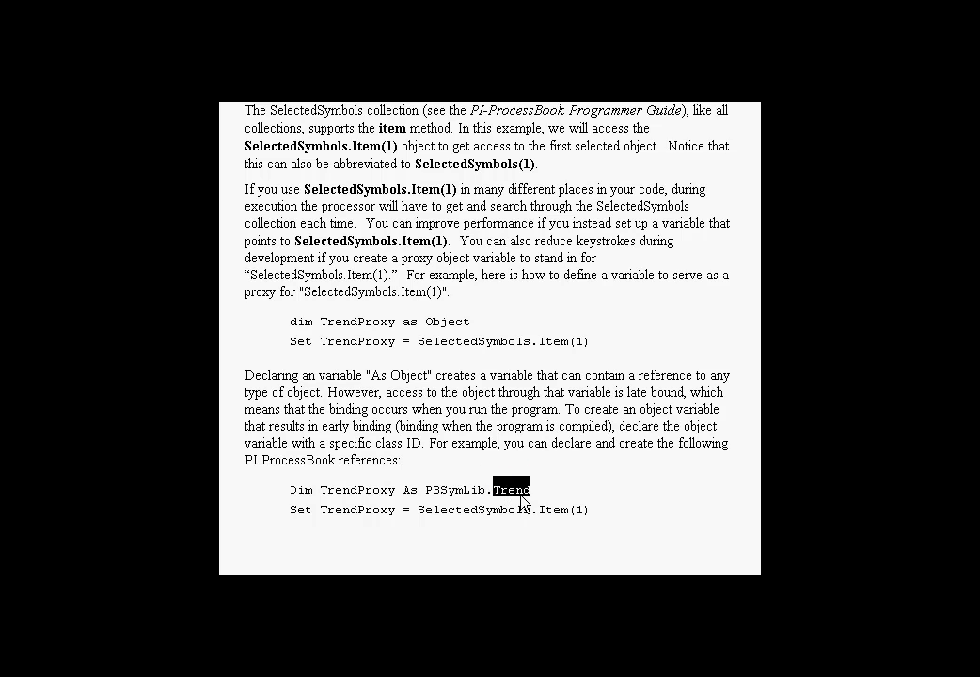
left_click(523, 490)
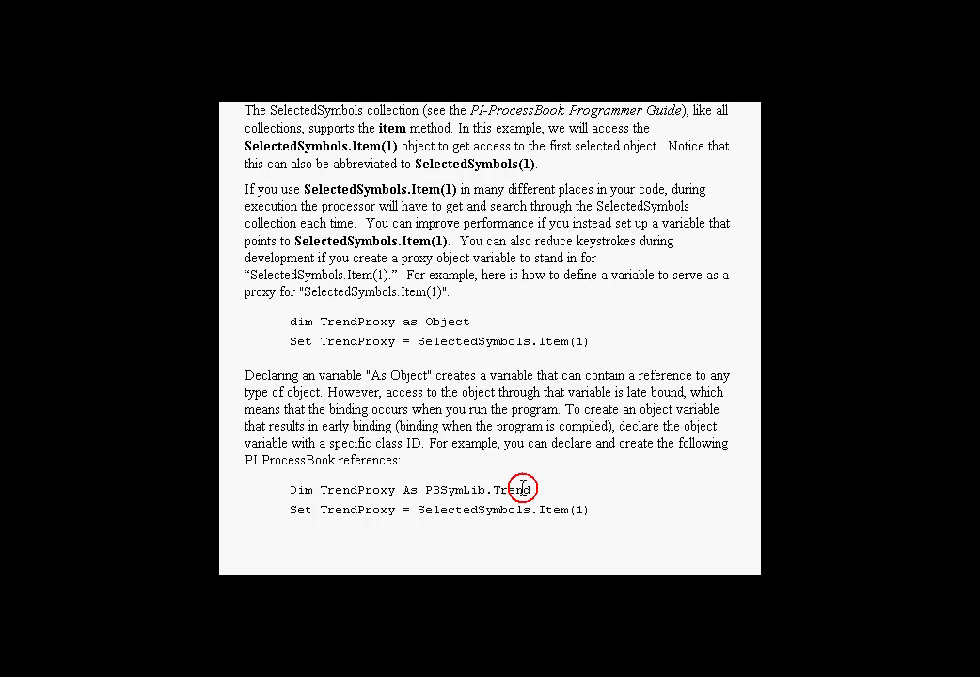
double_click(361, 511)
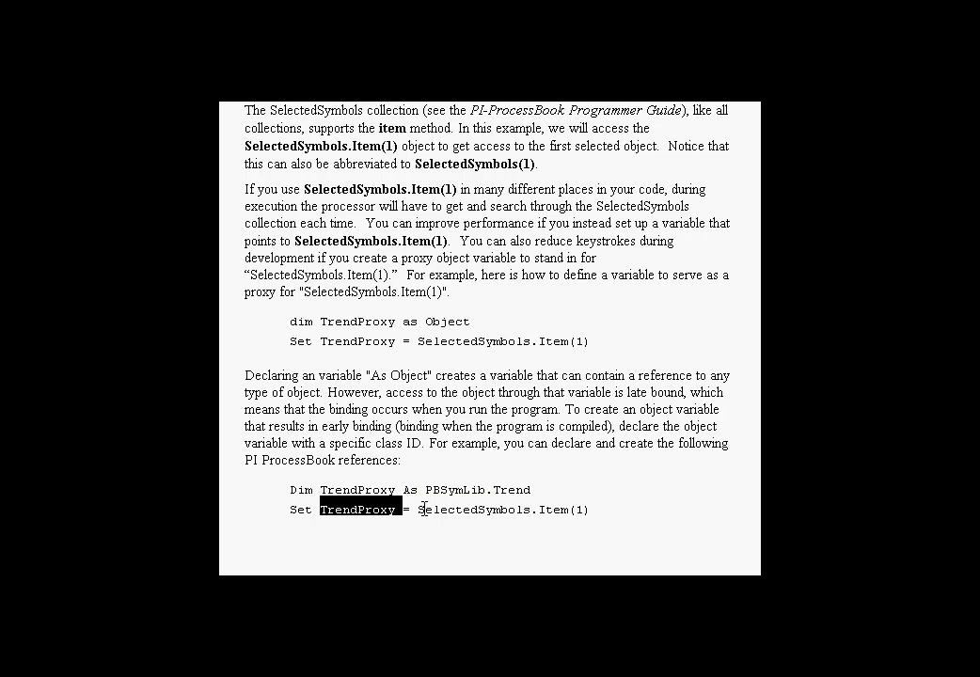
left_click_drag(428, 490, 537, 490)
double_click(365, 511)
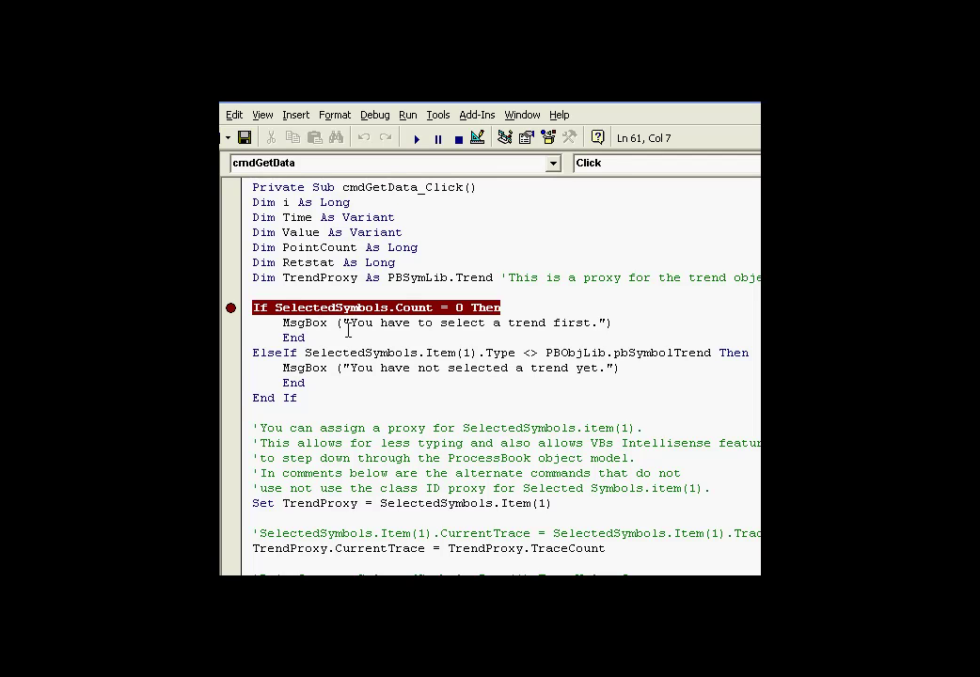
- Run with F5 to the SelectedSymbols.Count breakpoint, then F8 to the ElseIf line
key("F5")
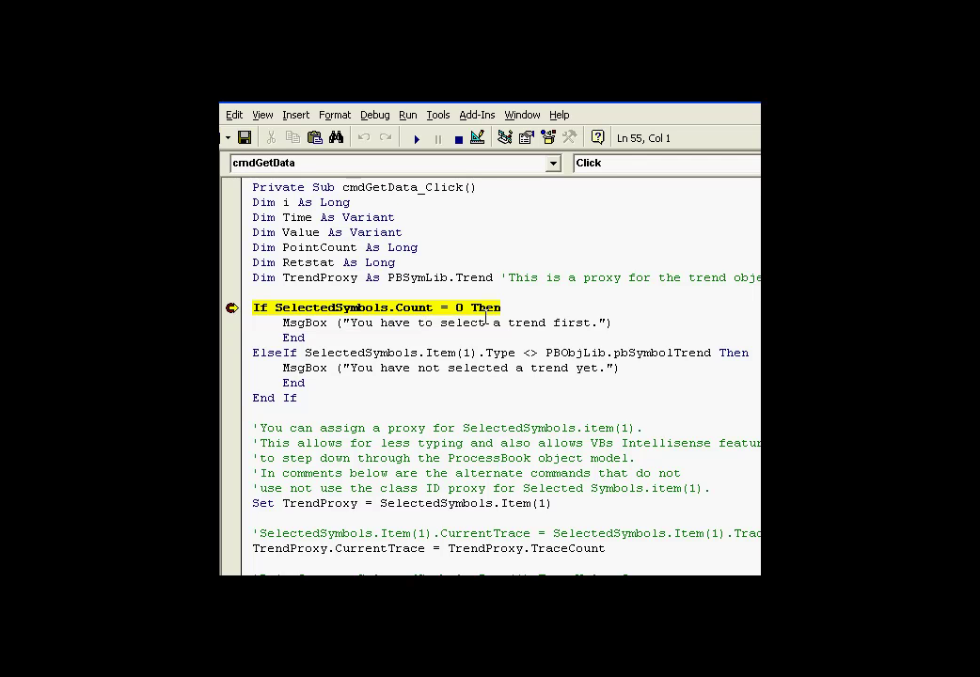
key("F8")
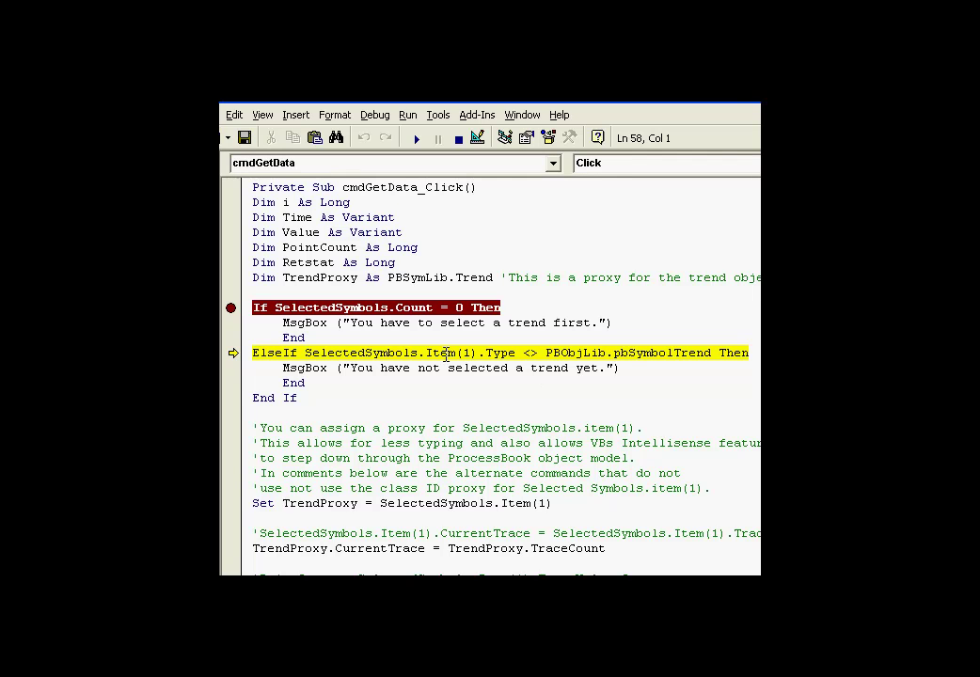
- Step to End If and inspect the <> comparison, MsgBox text and pbSymbolTrend value
key("F8")
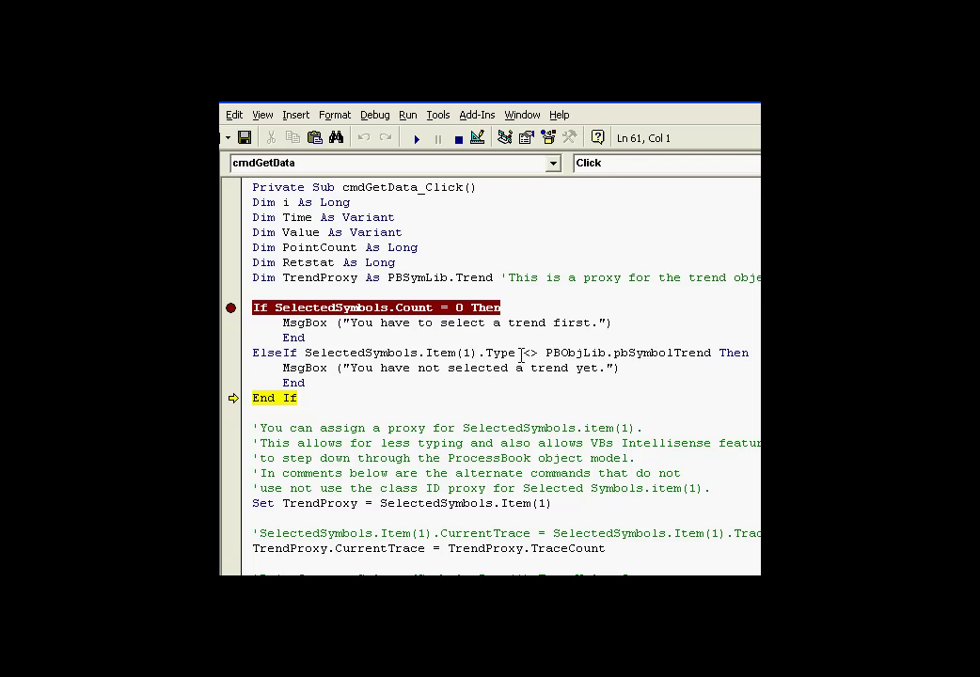
left_click_drag(522, 355, 539, 353)
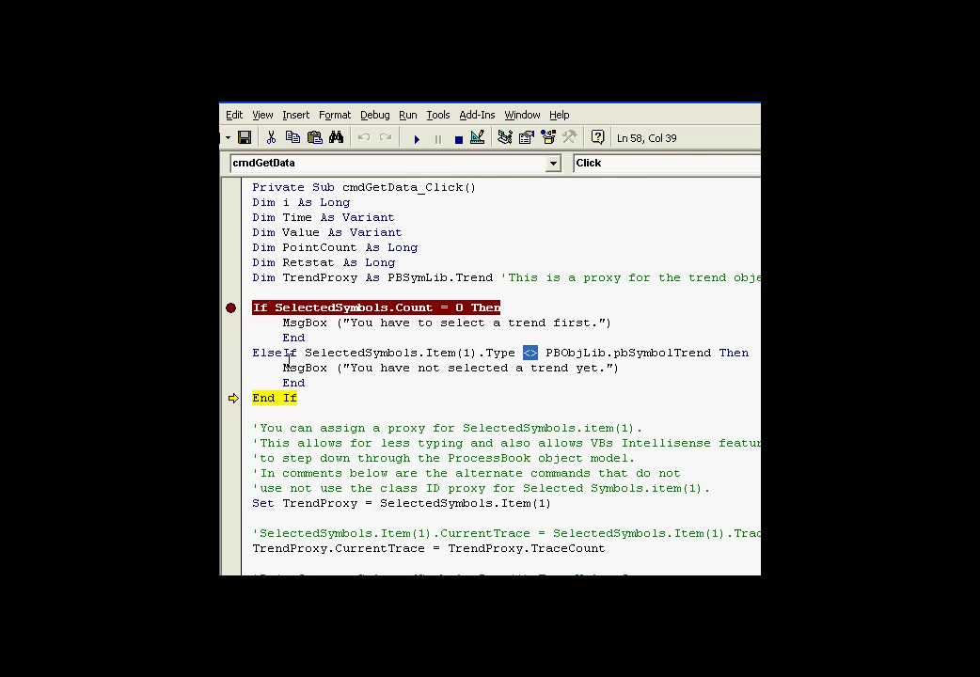
left_click_drag(282, 367, 633, 372)
left_click(633, 372)
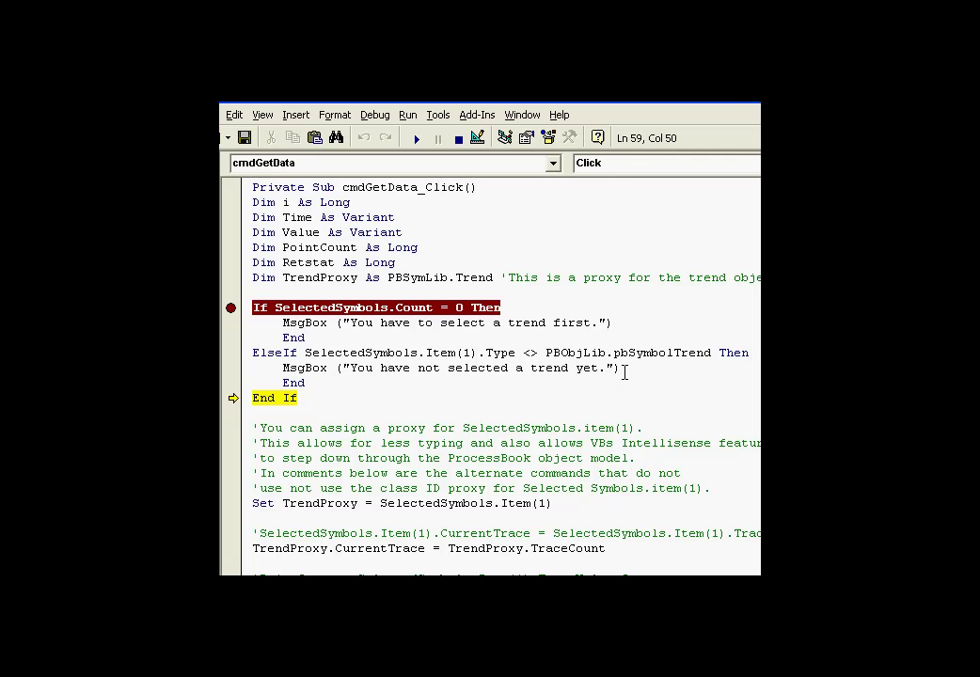
mouse_move(628, 352)
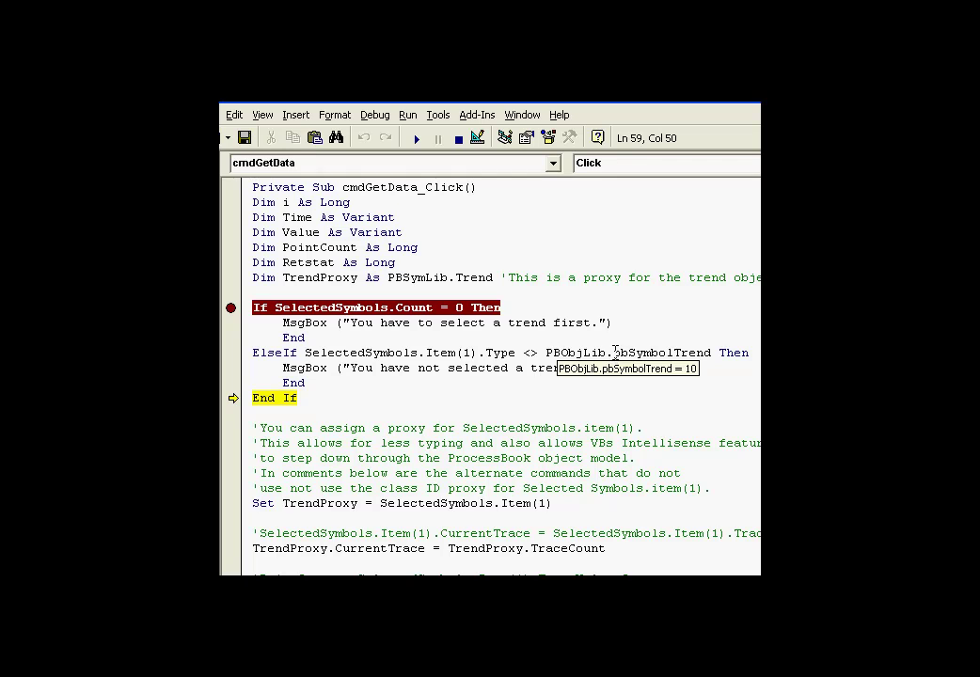
left_click_drag(614, 353, 711, 352)
left_click(544, 352)
left_click_drag(543, 353, 615, 350)
left_click(615, 351)
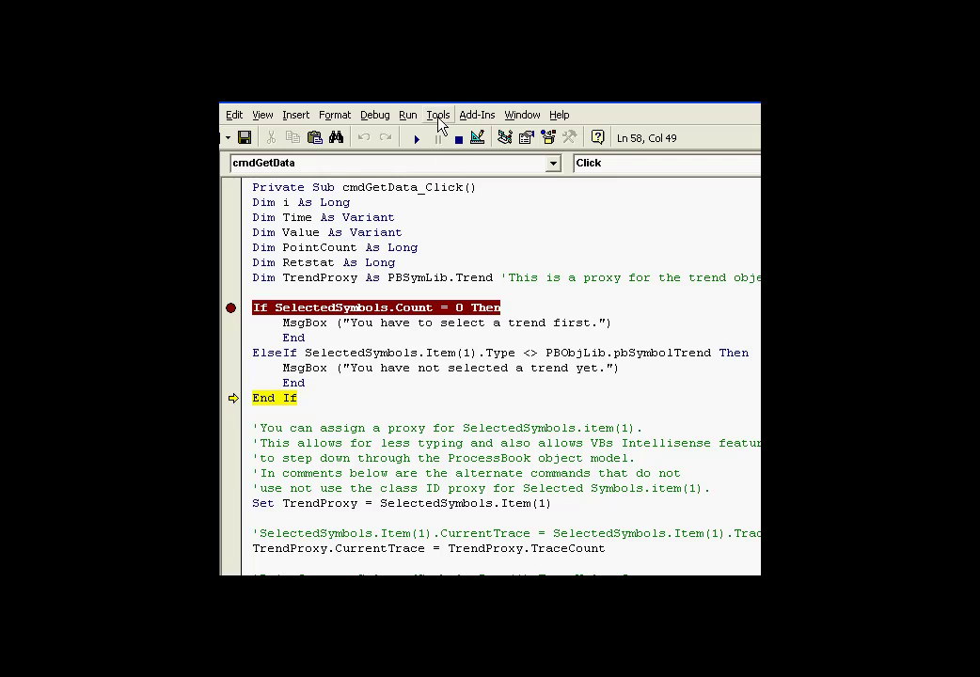
- Open and close the Tools menu, then step to the Set TrendProxy = SelectedSymbols.Item(1) line
left_click(439, 118)
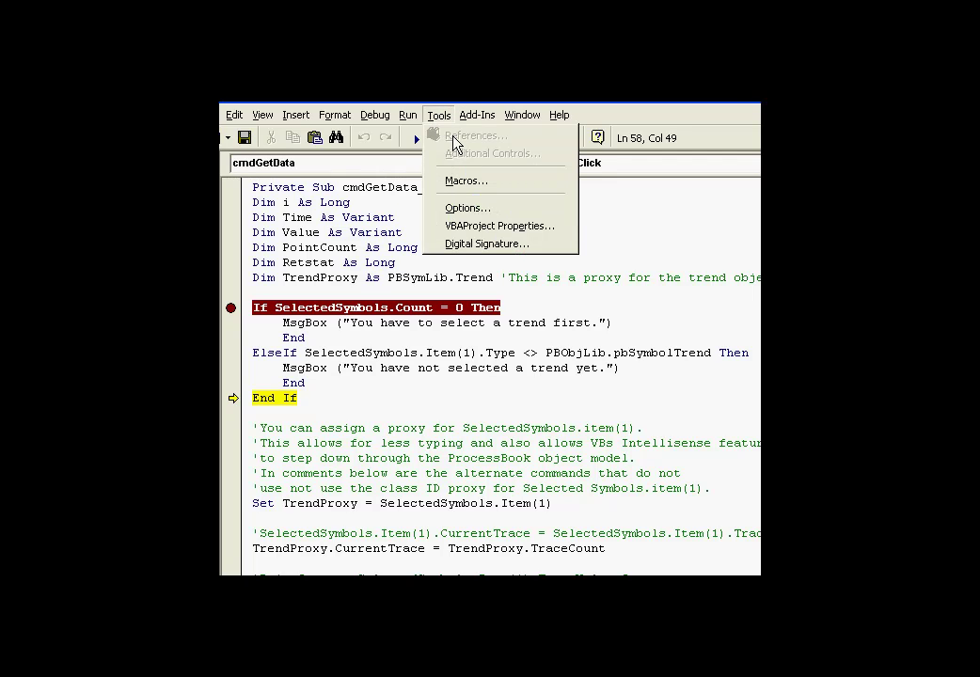
left_click(635, 225)
left_click(488, 461)
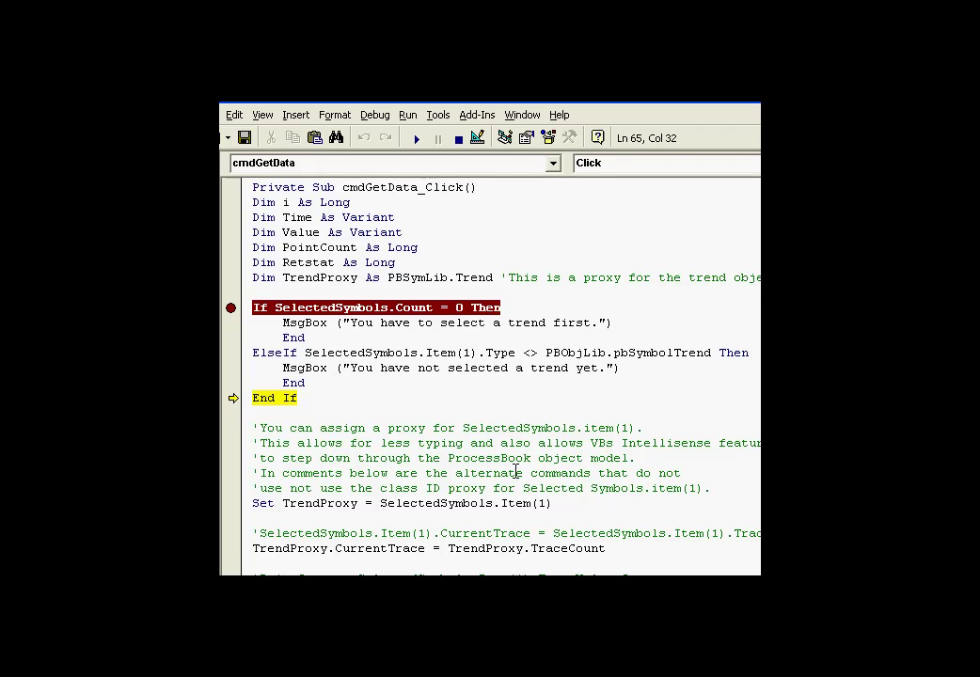
key("F8")
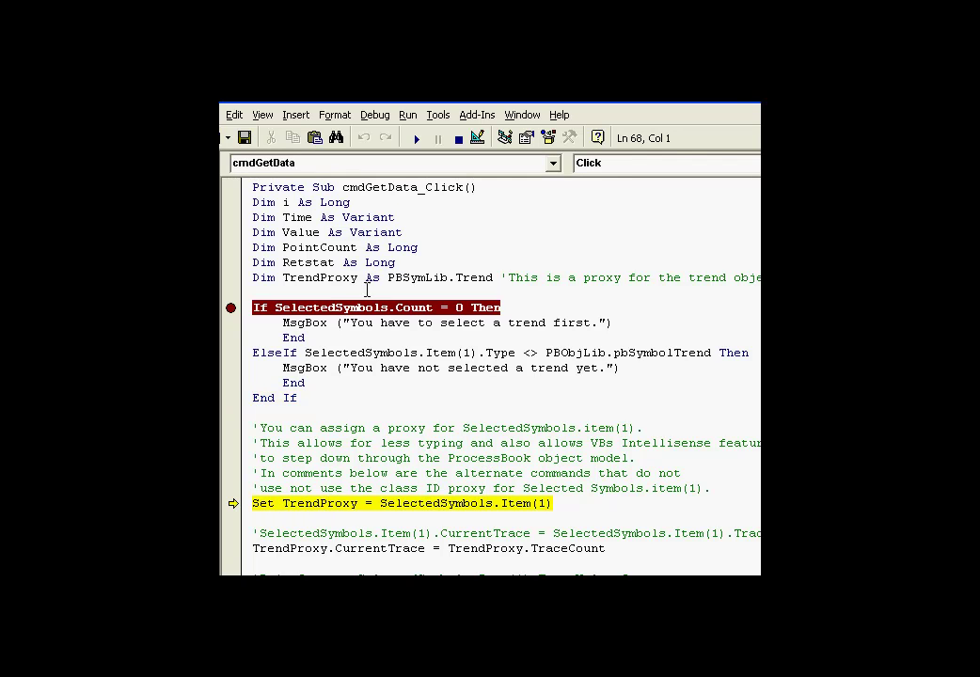
left_click(325, 278)
left_click_drag(387, 278, 450, 286)
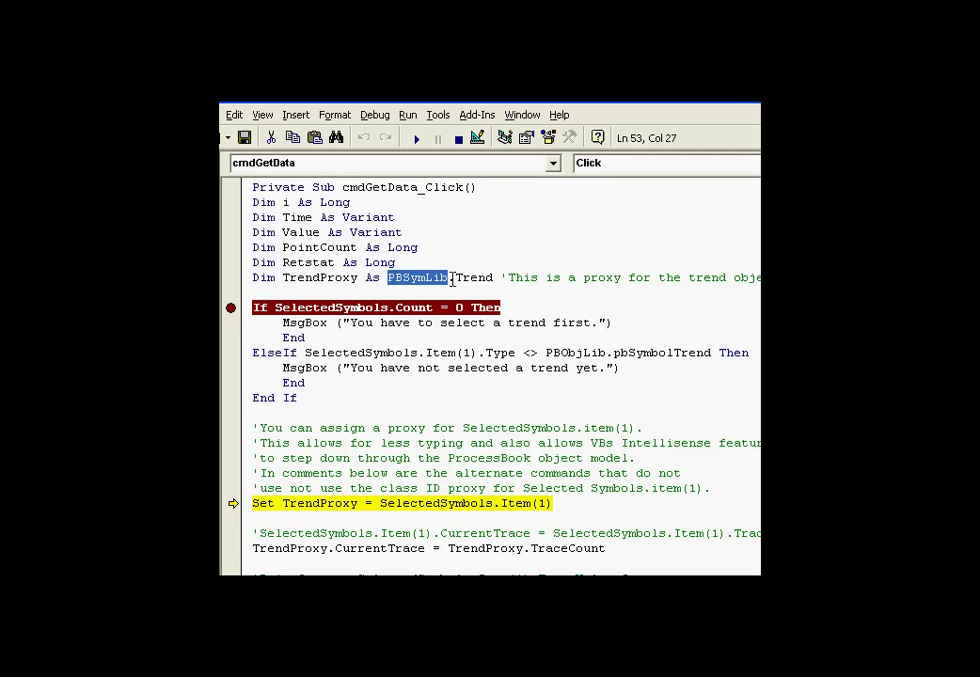
left_click(451, 279)
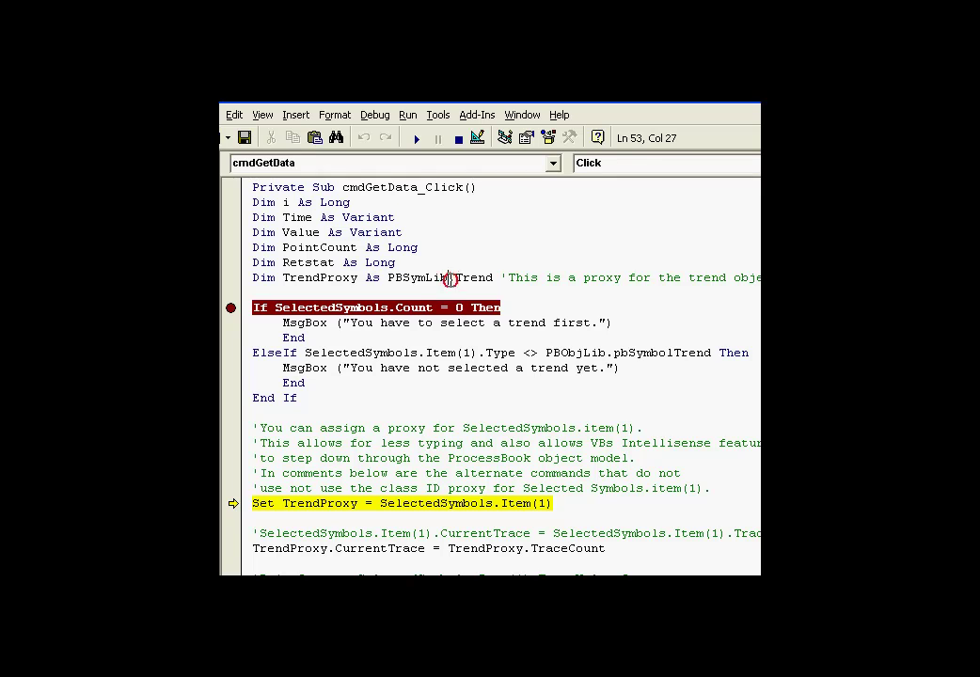
double_click(428, 279)
double_click(475, 277)
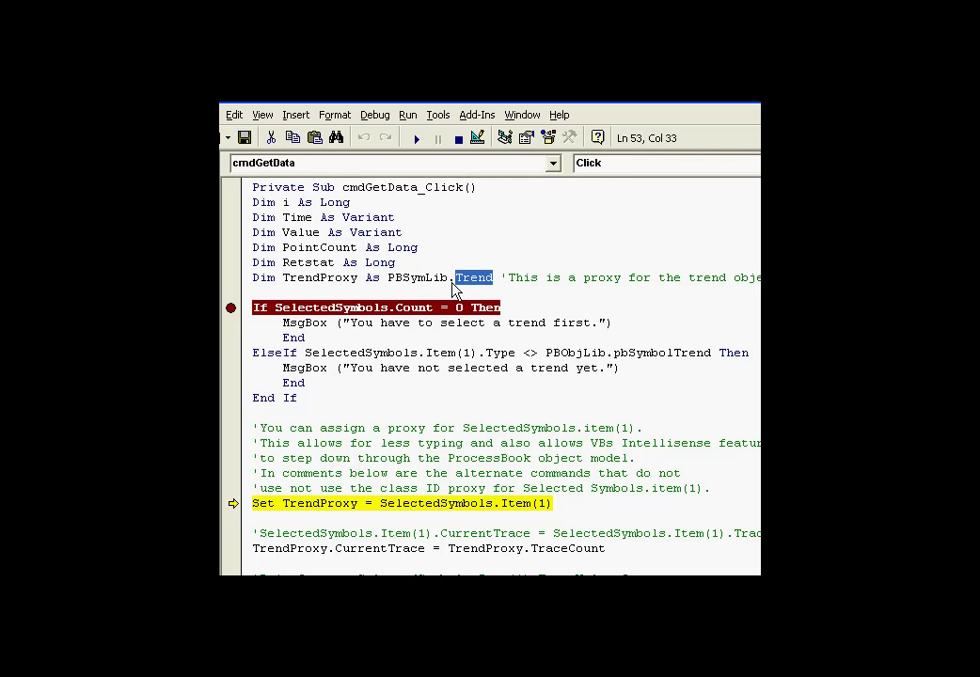
left_click(454, 278)
left_click_drag(454, 278, 388, 278)
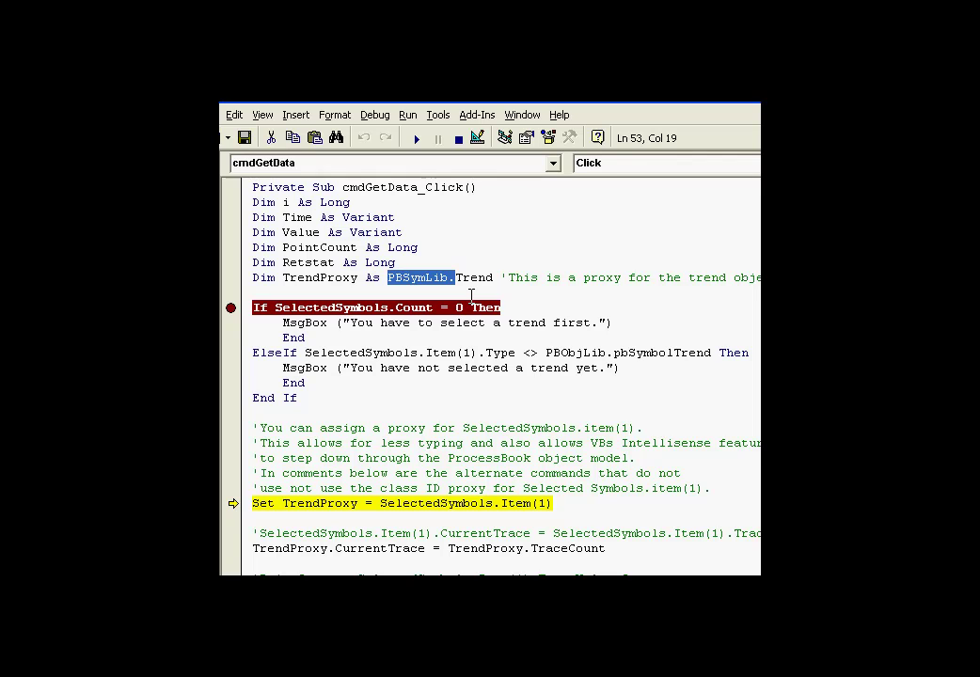
mouse_move(423, 278)
left_mouse_down()
mouse_move(480, 299)
mouse_move(400, 280)
left_mouse_up()
left_click_drag(400, 280, 508, 293)
mouse_move(508, 293)
left_mouse_down()
mouse_move(461, 278)
mouse_move(495, 277)
left_mouse_up()
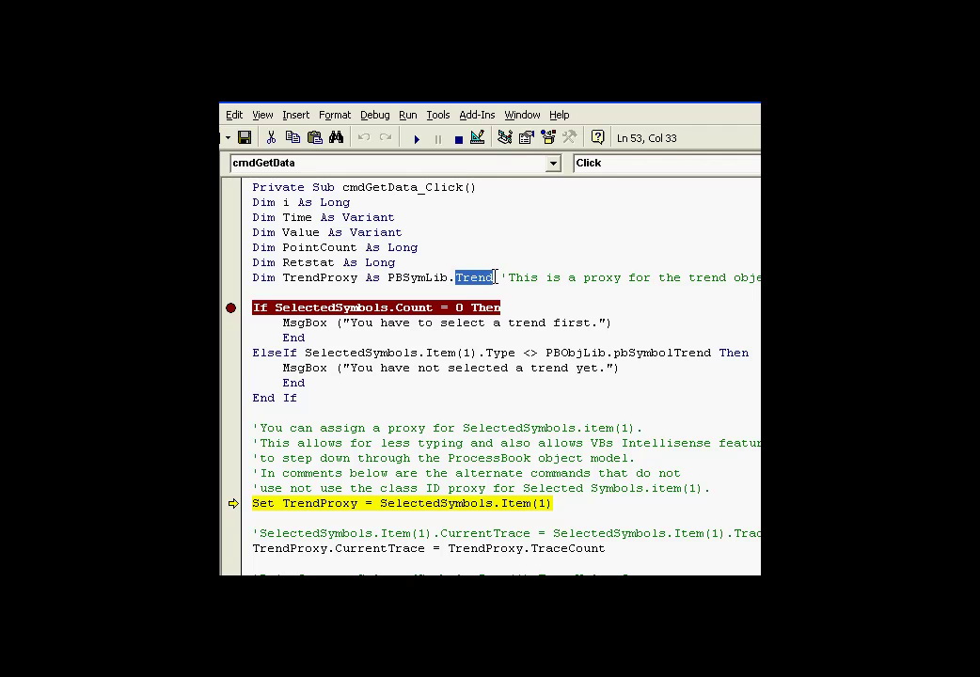
left_click(497, 279)
left_click(386, 277)
left_click_drag(385, 278, 496, 277)
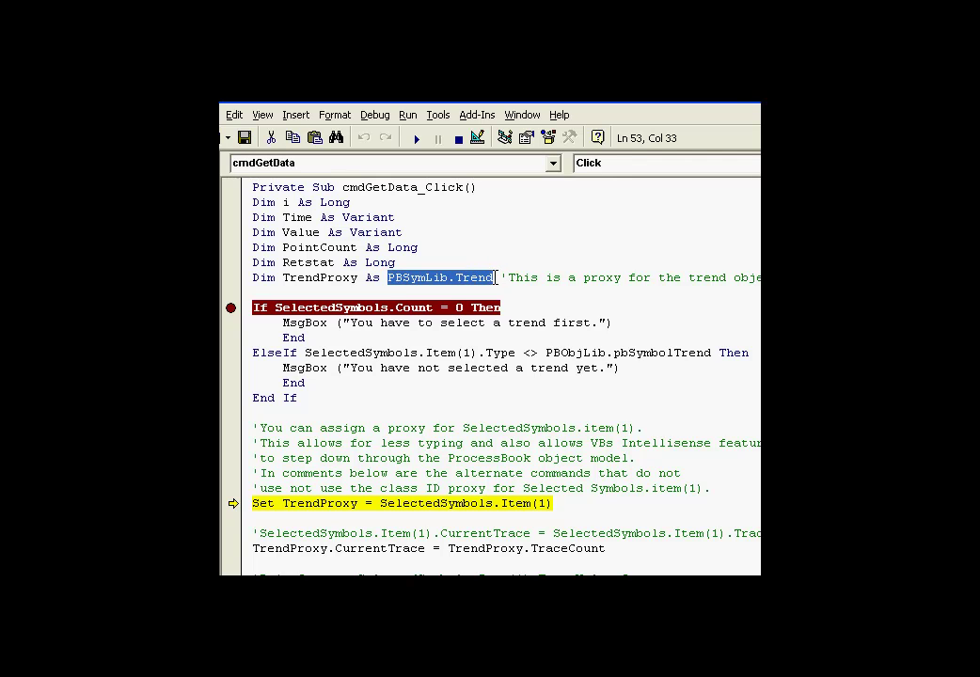
left_click(496, 278)
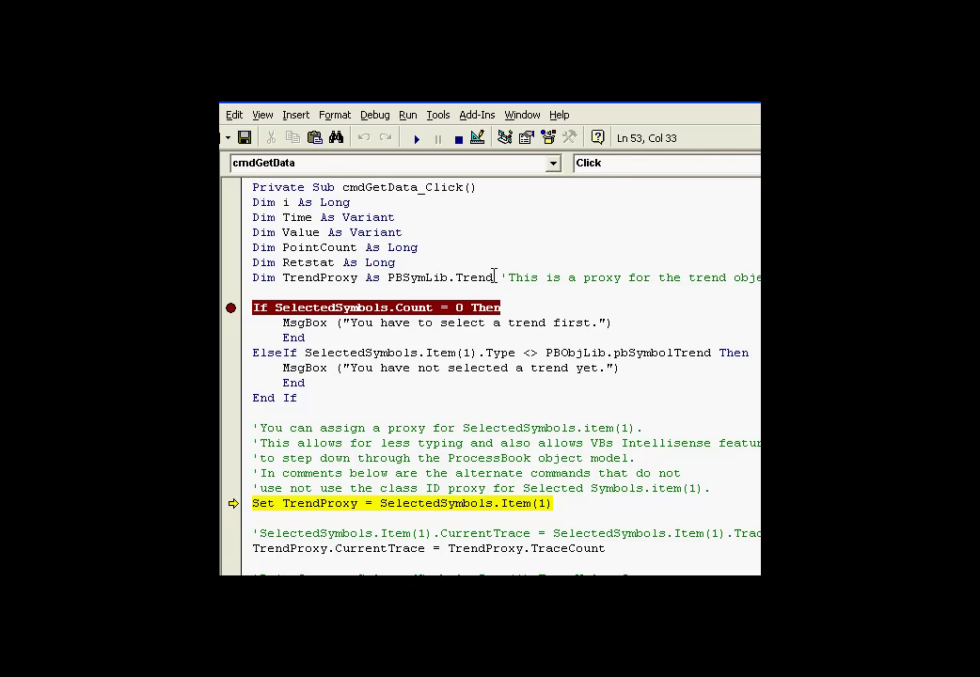
left_click_drag(455, 277, 494, 277)
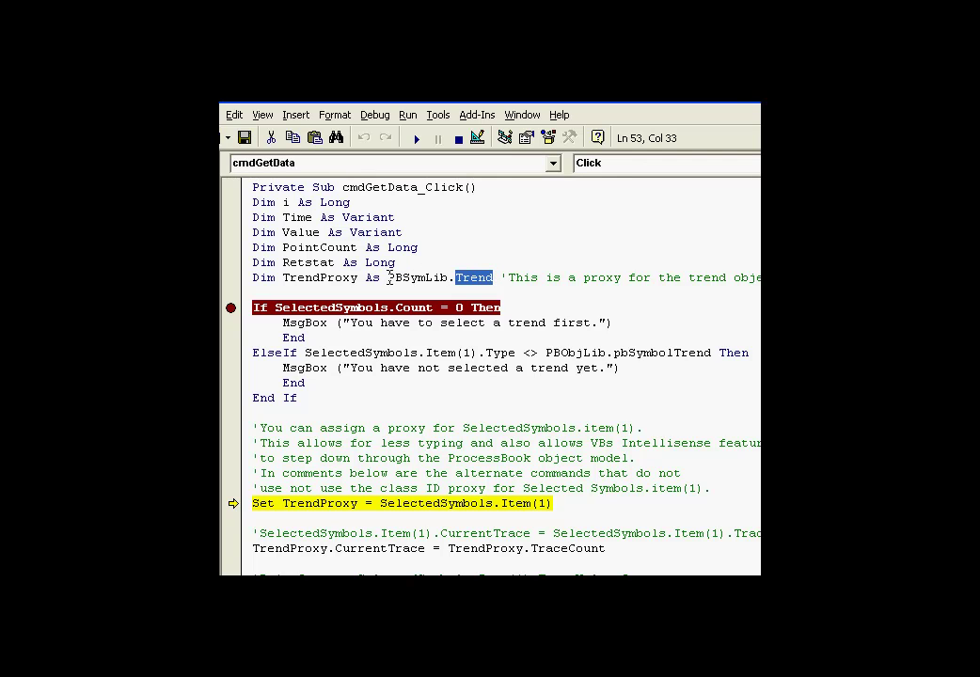
left_click_drag(386, 277, 451, 277)
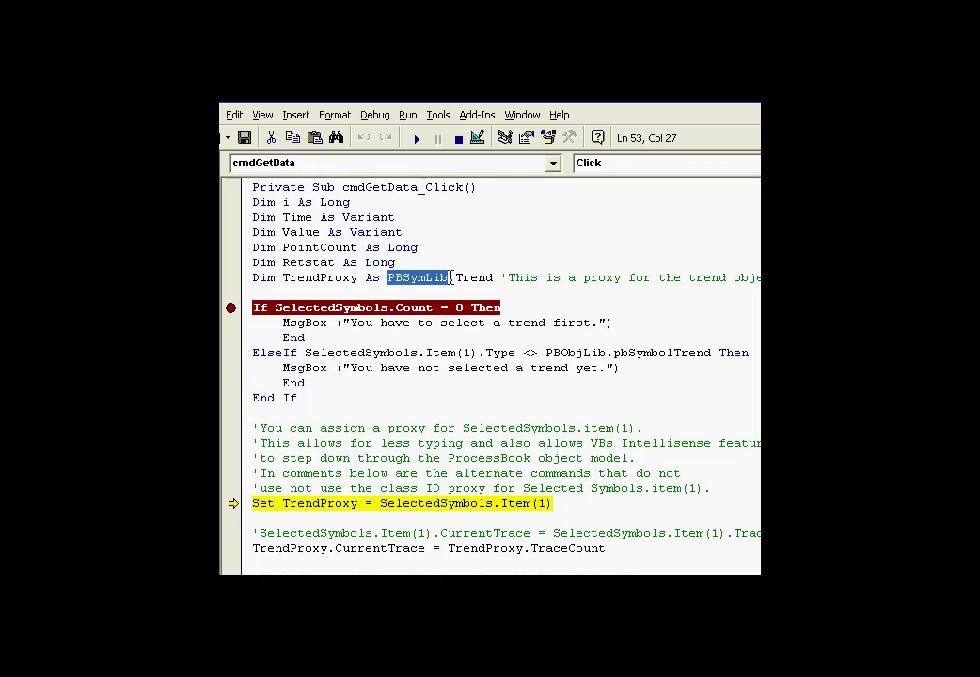
left_click_drag(450, 277, 497, 277)
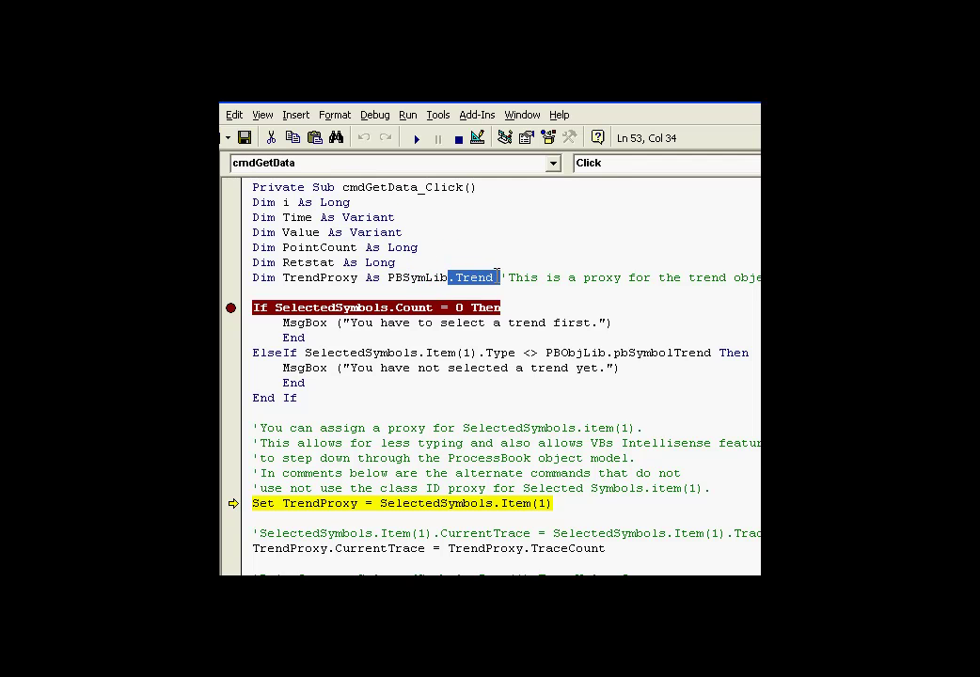
left_click(496, 278)
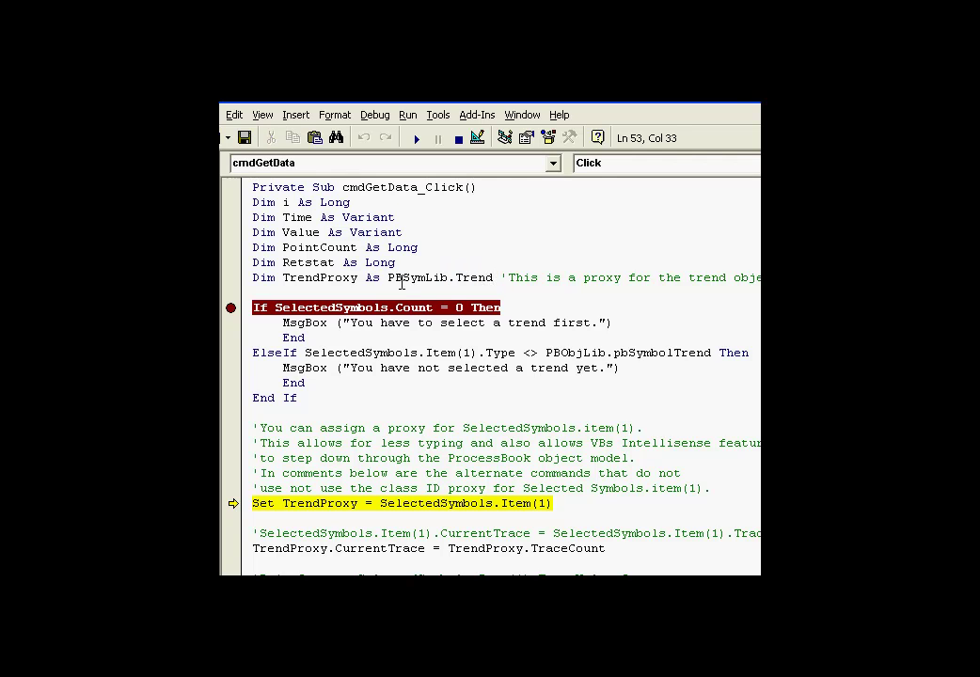
double_click(468, 278)
double_click(419, 277)
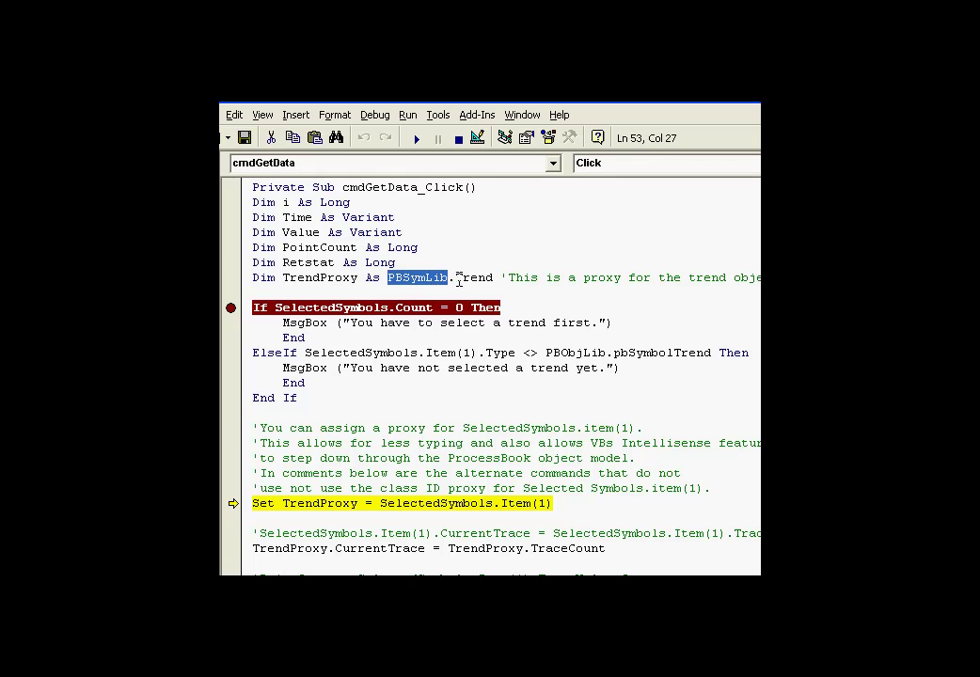
left_click(462, 278)
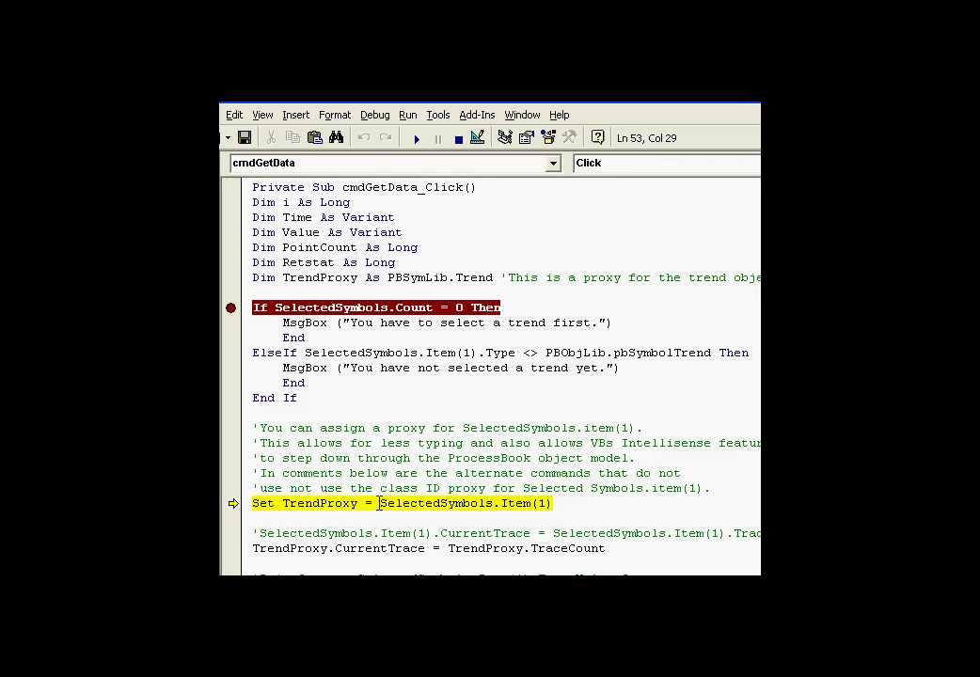
left_click_drag(380, 503, 563, 503)
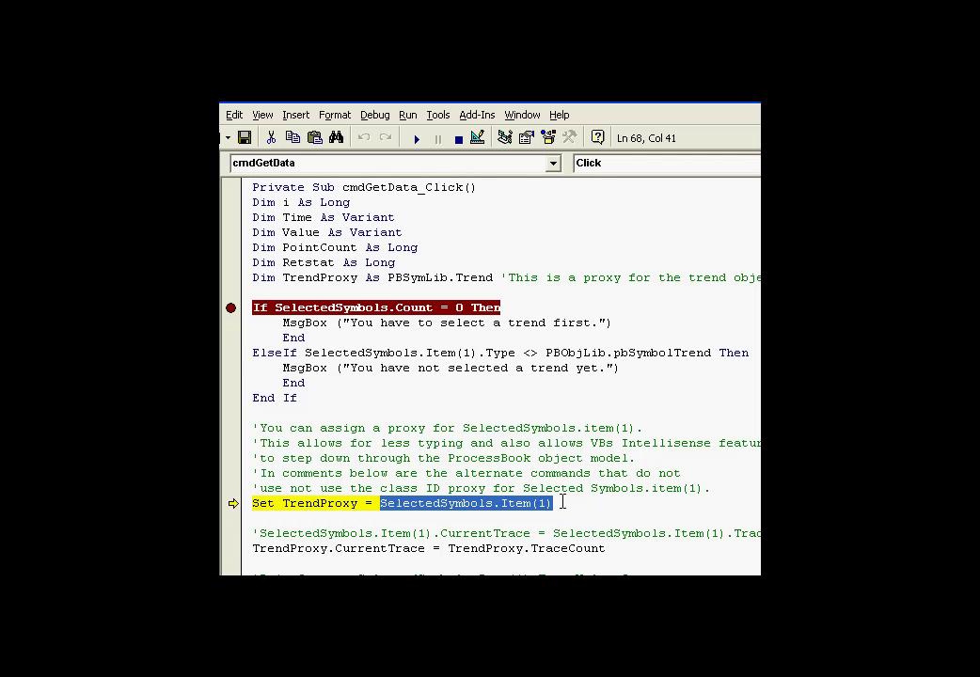
left_click(563, 503)
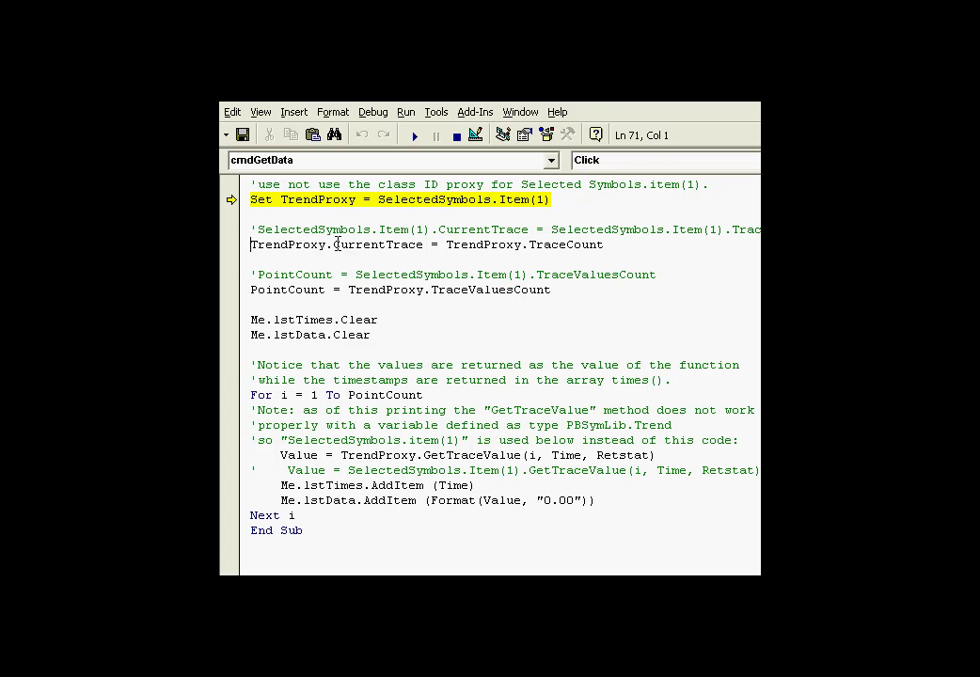
- Execute the Set TrendProxy line, then compare TrendProxy with SelectedSymbols.Item(1) in the code
key("F8")
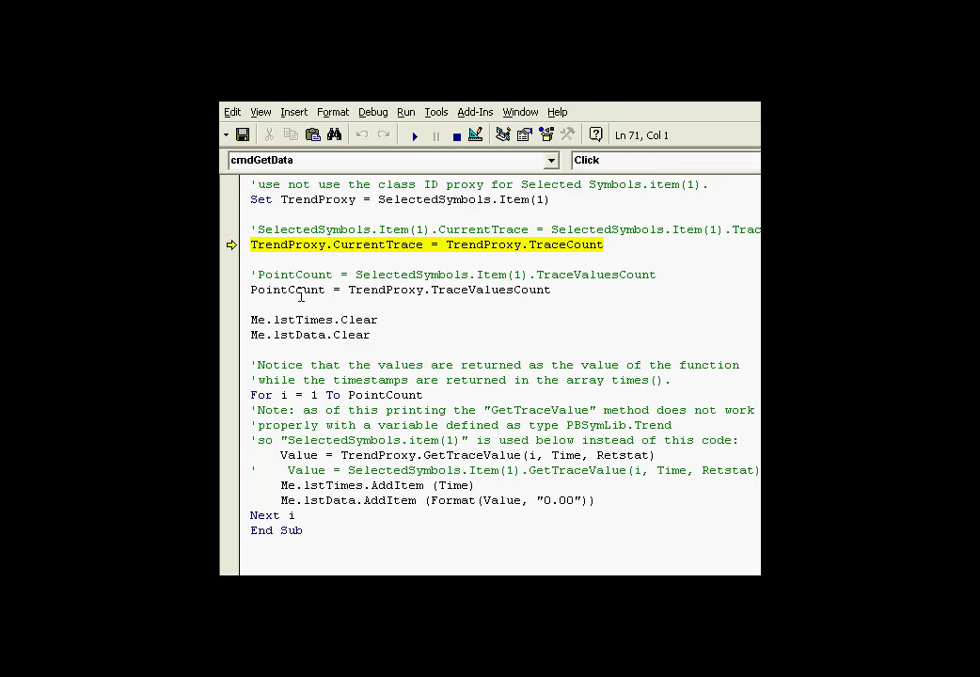
mouse_move(399, 290)
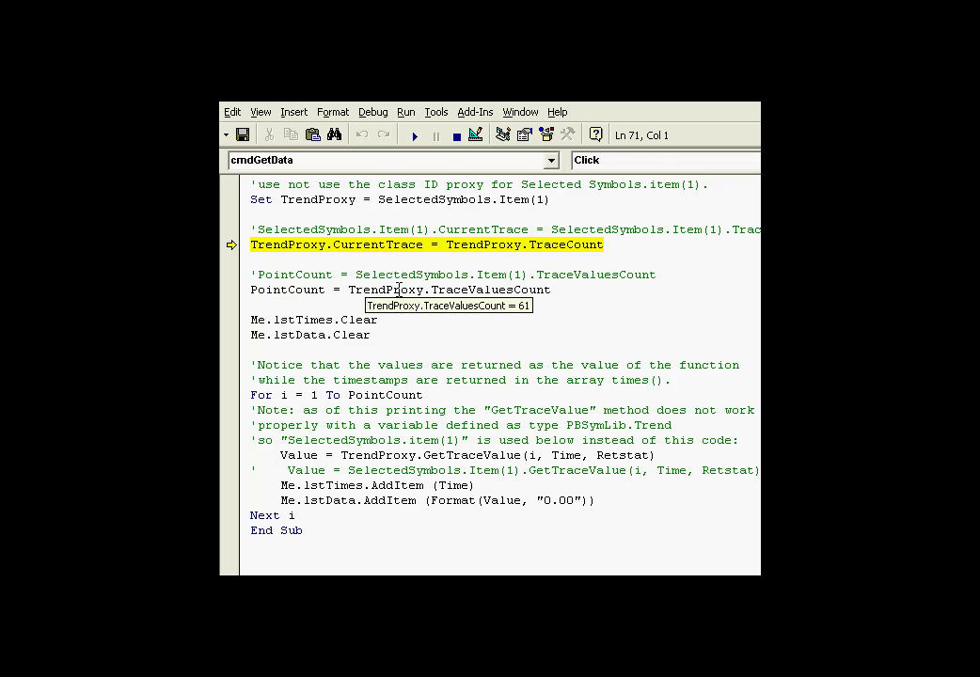
double_click(367, 290)
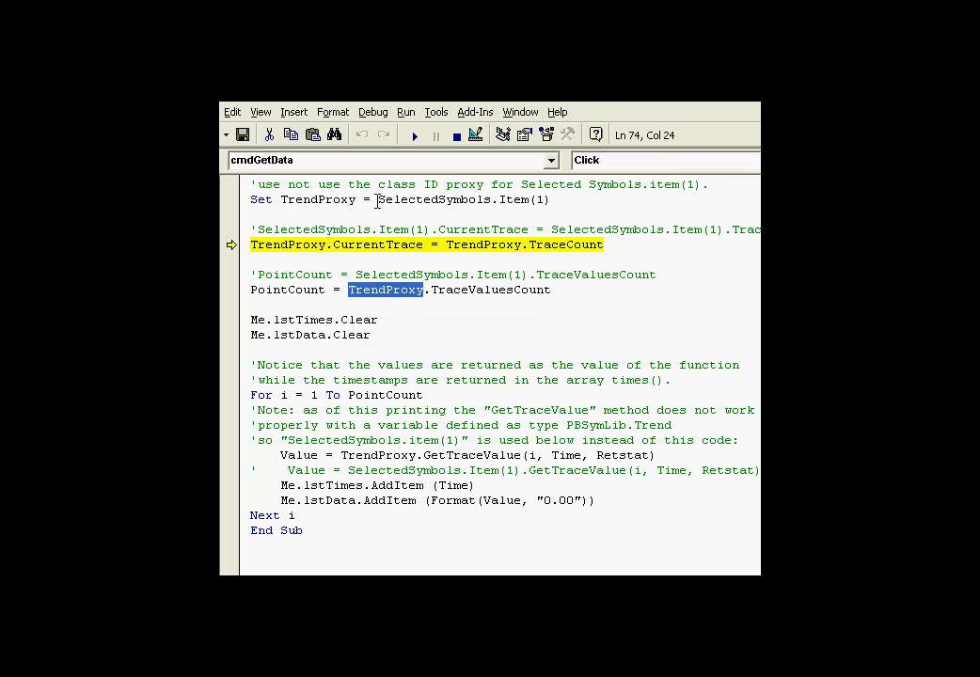
left_click_drag(378, 199, 551, 200)
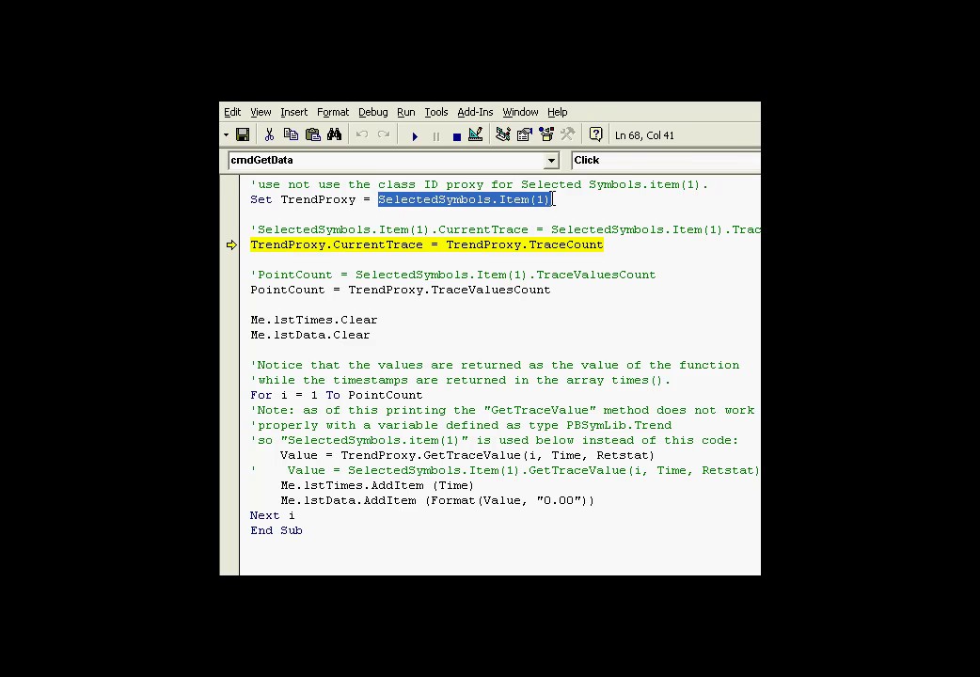
left_click(554, 199)
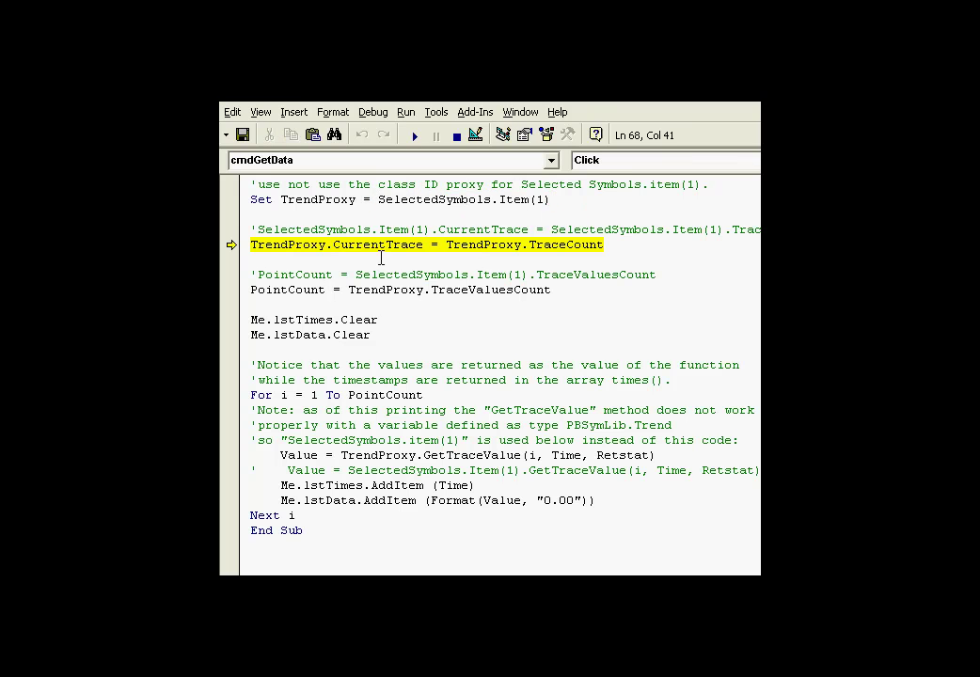
left_click_drag(325, 246, 241, 248)
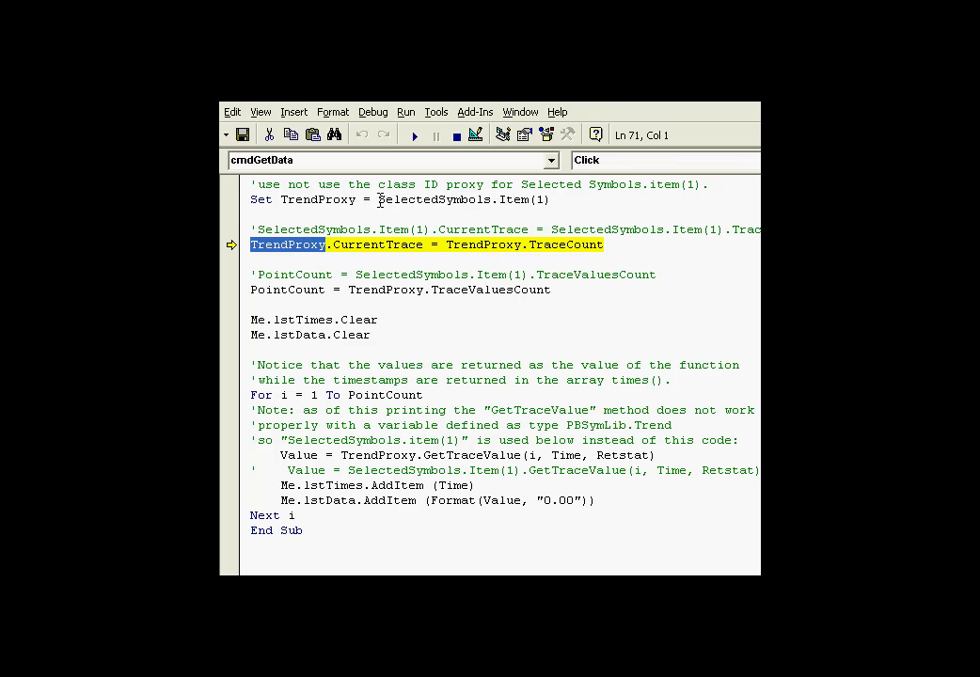
left_click_drag(378, 199, 555, 199)
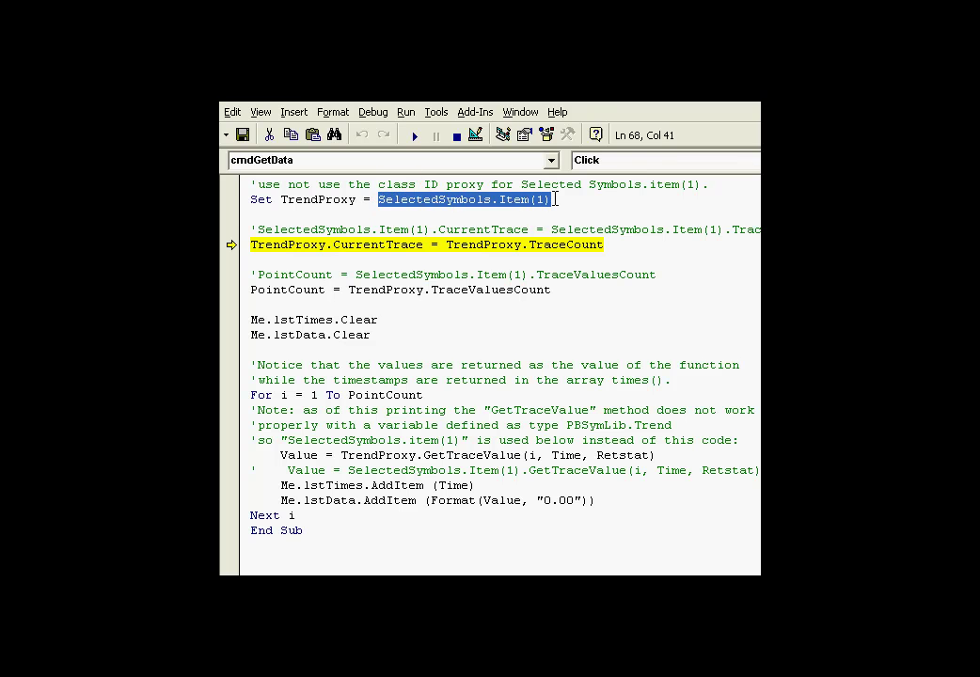
left_click(555, 199)
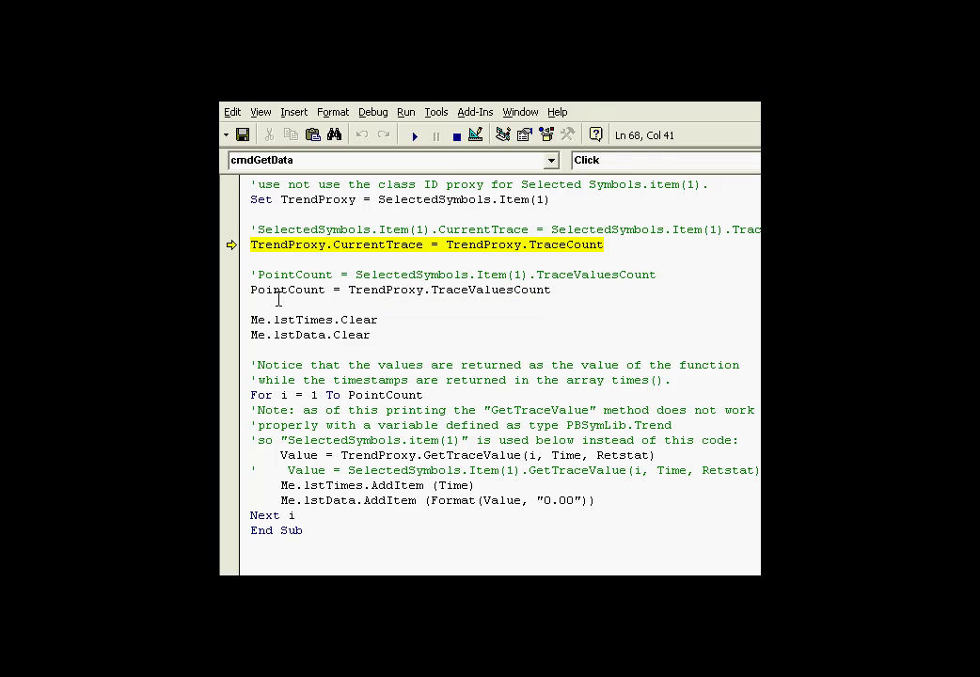
mouse_move(287, 290)
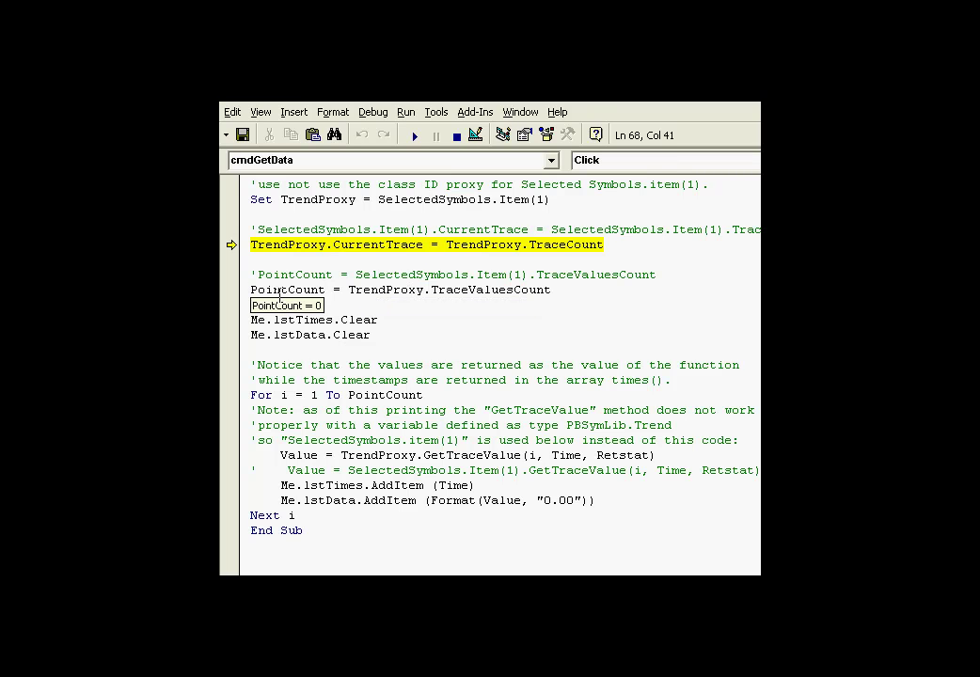
- Step through CurrentTrace, PointCount (64), both list Clear calls and the first GetTraceValue loop passes
key("F8")
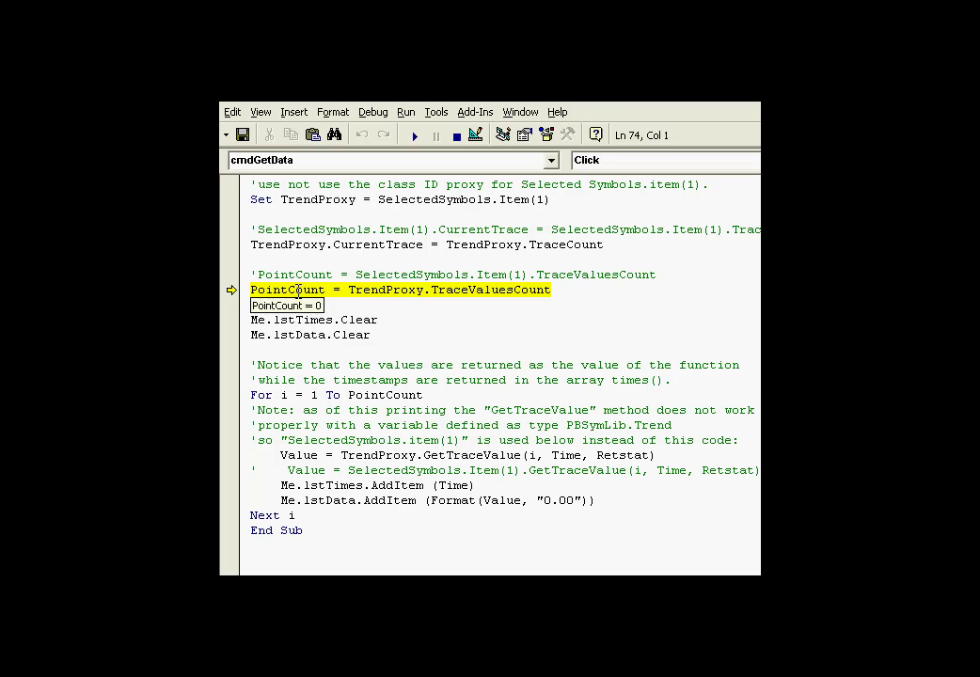
key("F8")
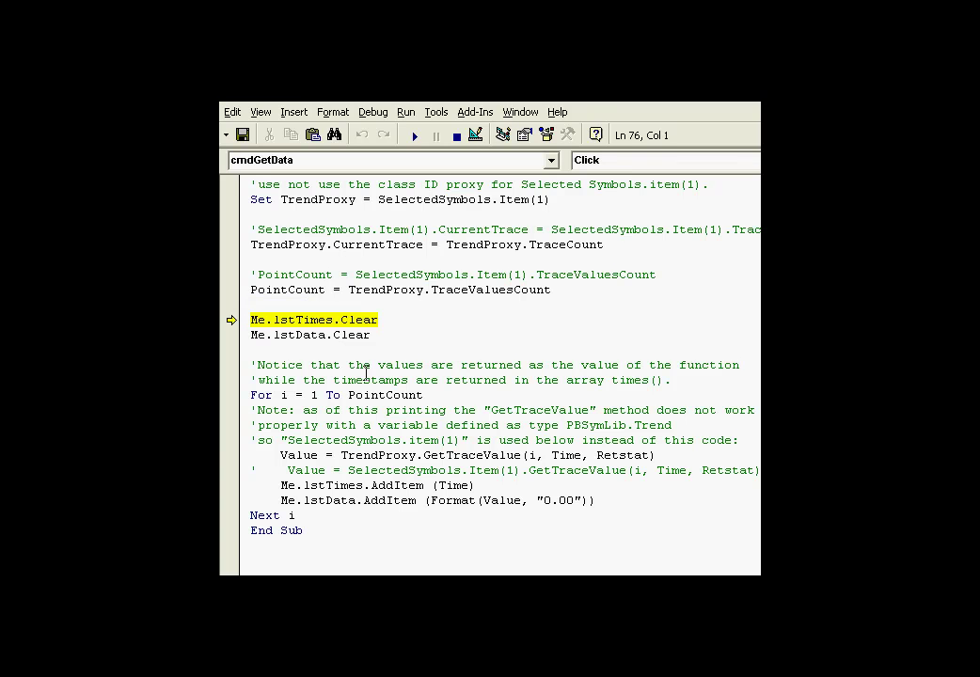
key("F8")
key("F8")
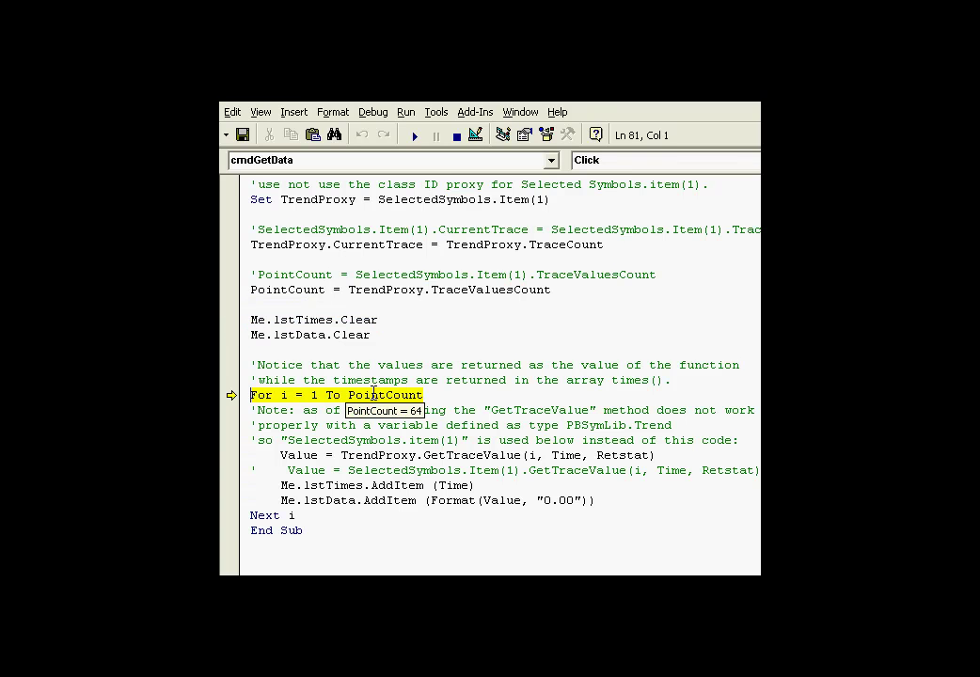
key("F8")
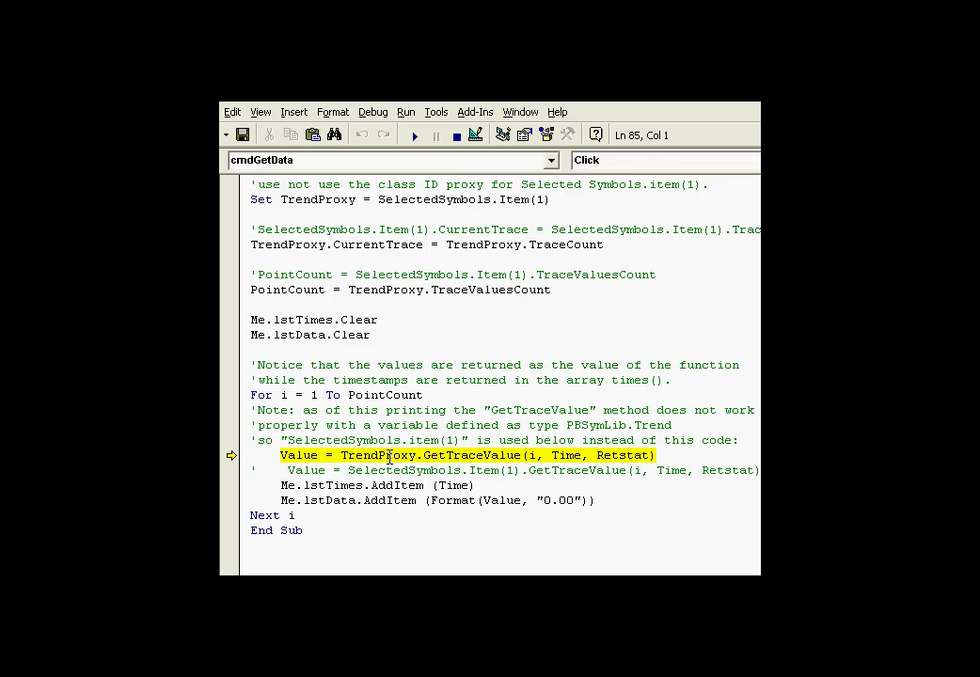
key("F8")
key("F8")
key("F8")
key("F8")
key("F8")
key("F8")
key("F8")
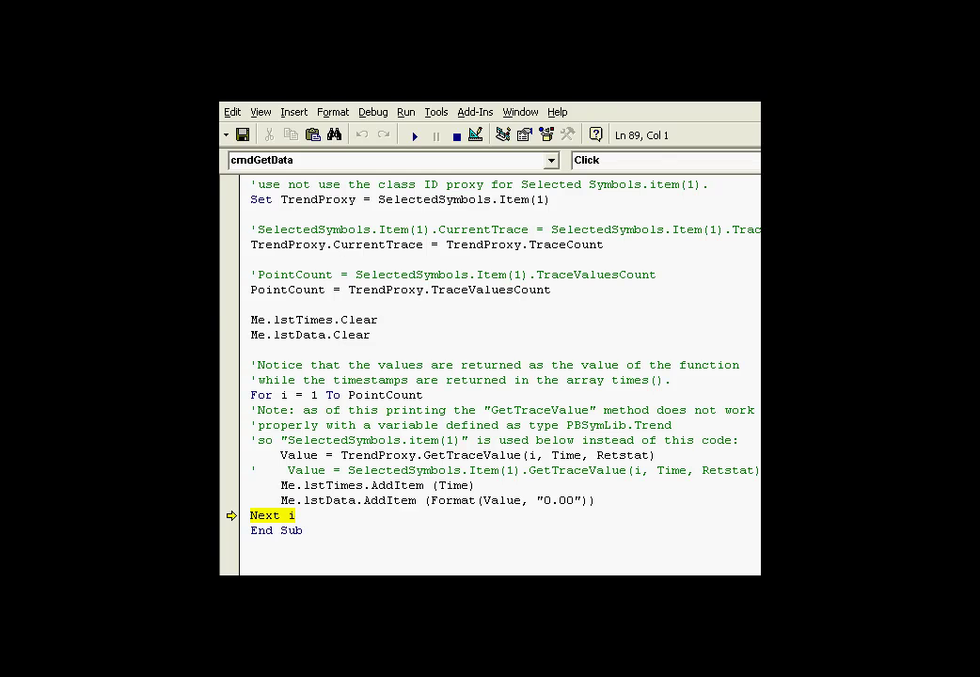
key("F5")
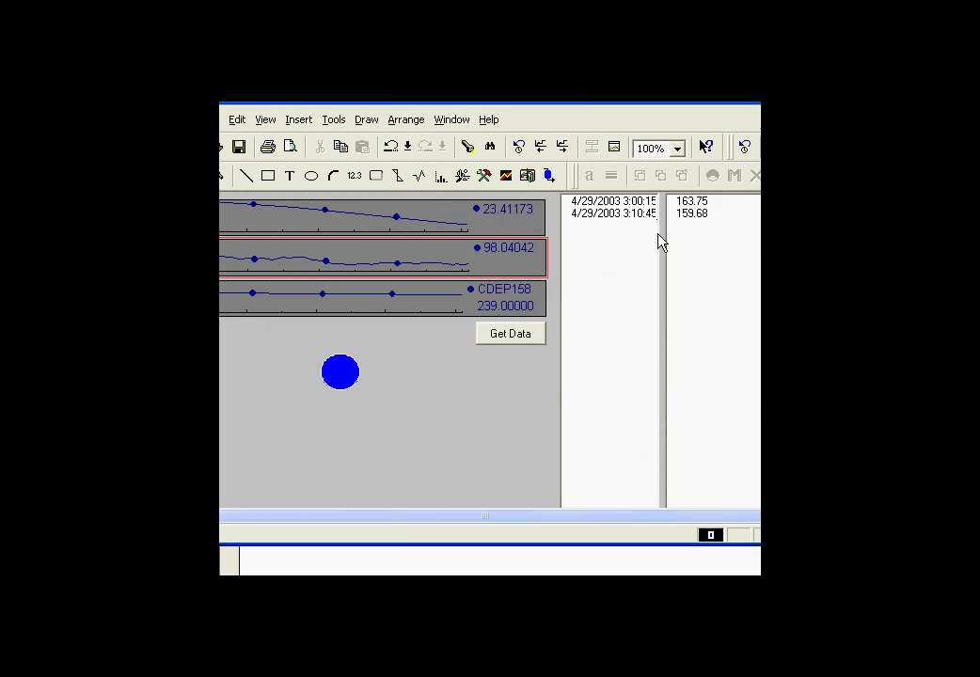
- Return to the paused Get Data code and resume it with F5 so the loop runs freely
key("alt+Tab")
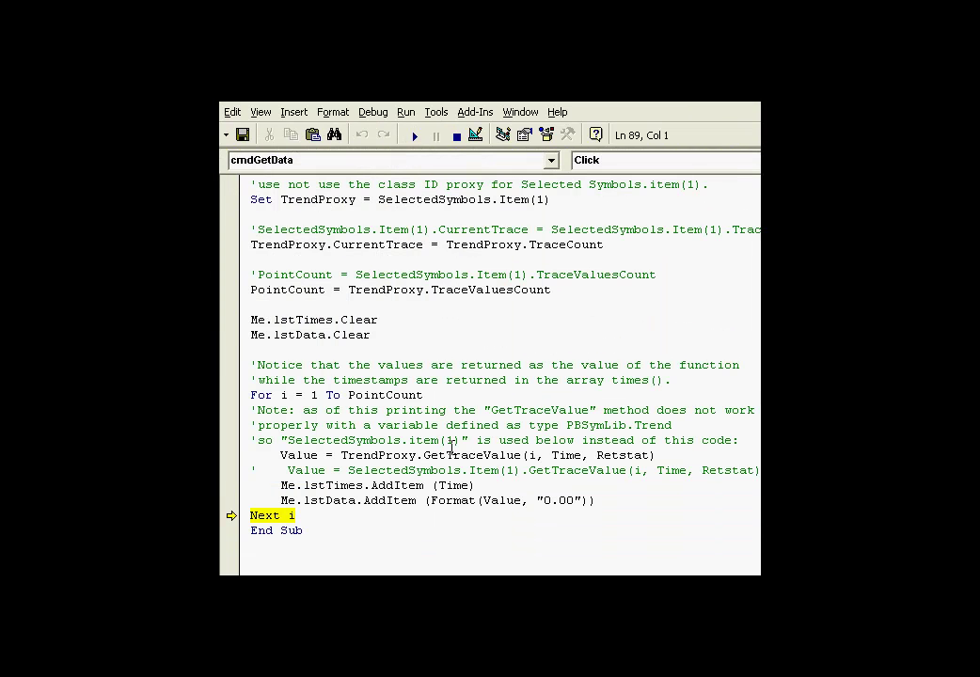
key("F5")
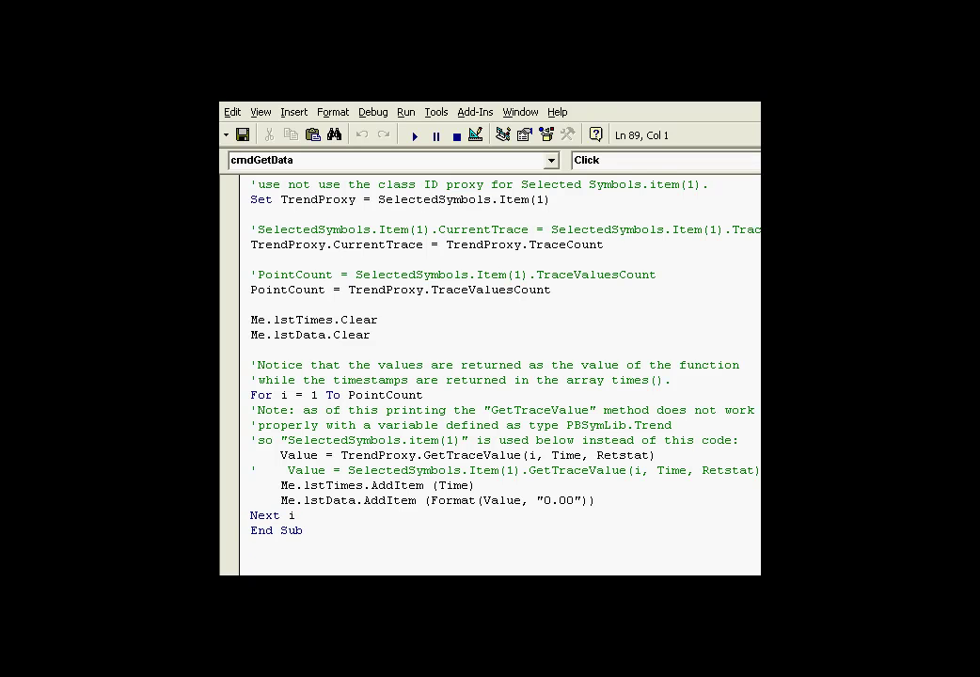